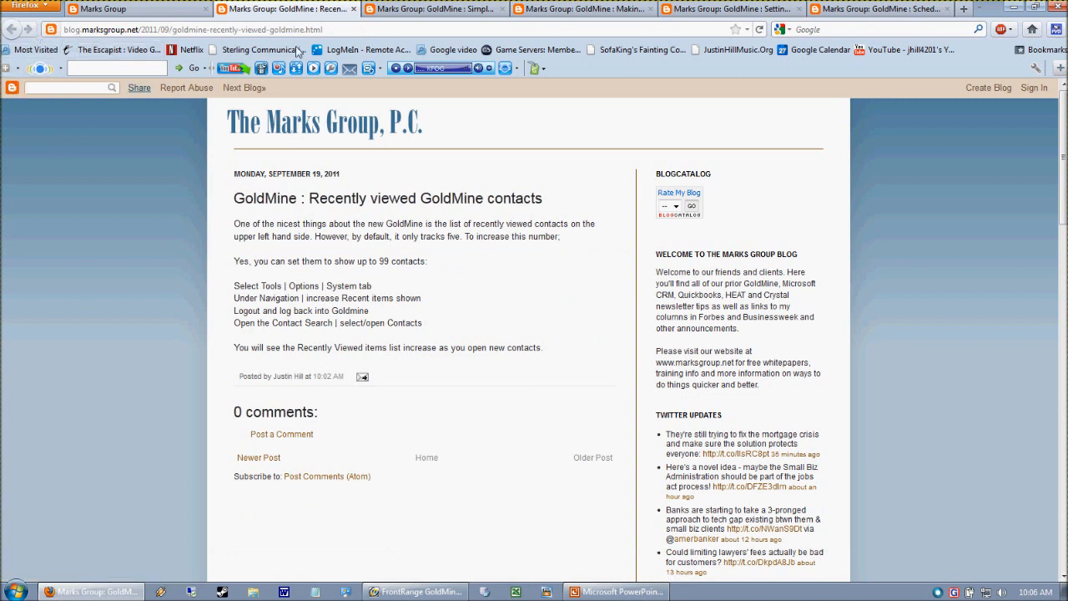
Step: Look through the blog archive, collapsing the September and 2011 groups, and return to the article on recently viewed contacts
{"action": "scroll", "coordinate": [994, 423], "scroll_direction": "down", "scroll_amount": 15}
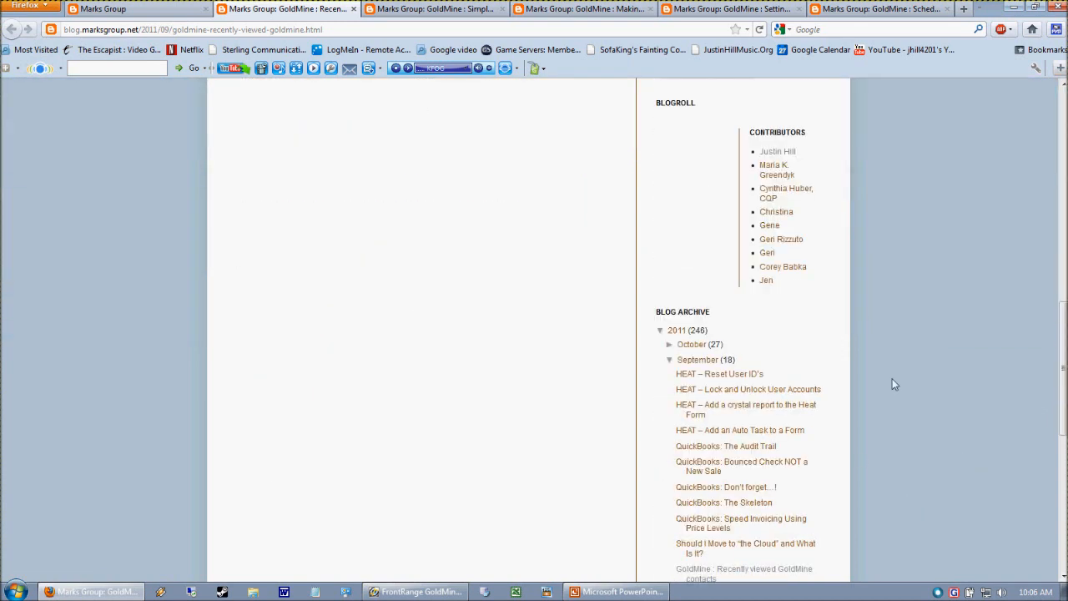
{"action": "left_click", "coordinate": [670, 360]}
{"action": "left_click", "coordinate": [660, 331]}
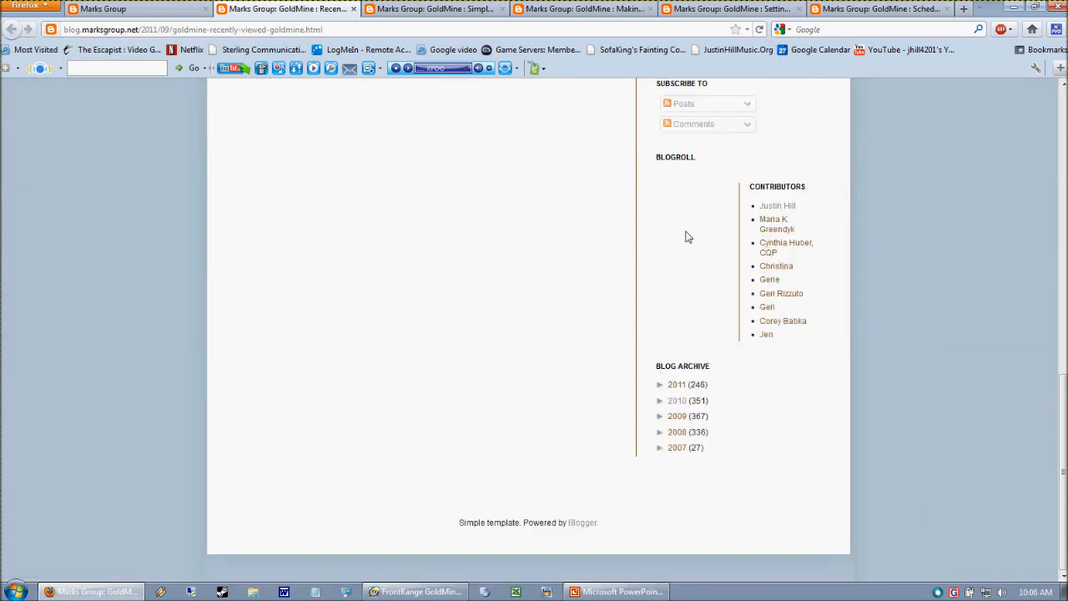
{"action": "left_click", "coordinate": [662, 403]}
{"action": "scroll", "coordinate": [389, 449], "scroll_direction": "up", "scroll_amount": 15}
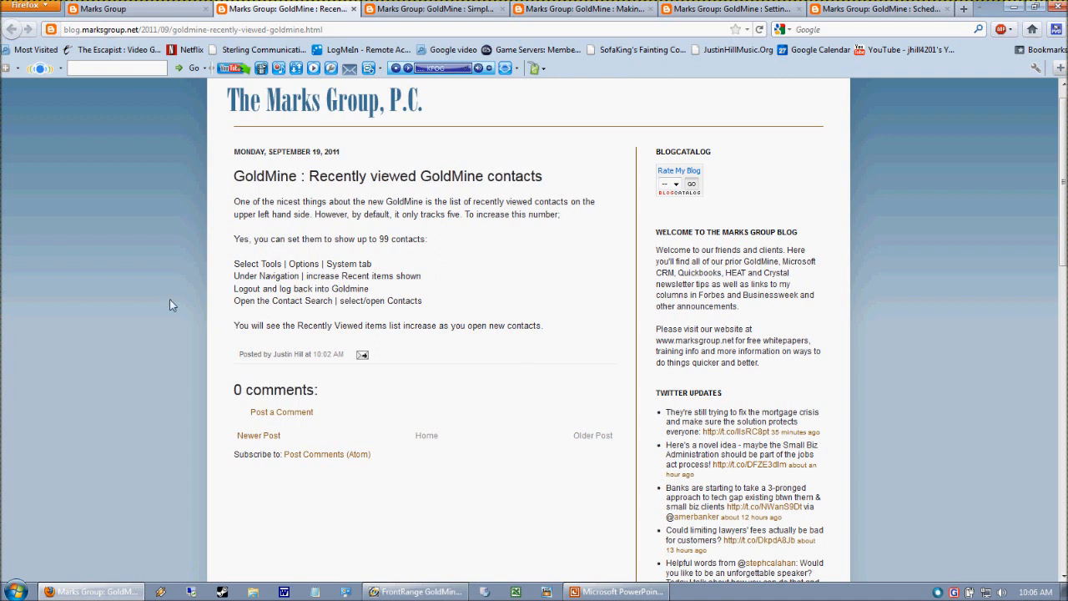
Step: Switch to GoldMine and set the number of recent items shown to 99 in the user's System navigation options
{"action": "left_click", "coordinate": [418, 591]}
{"action": "left_click", "coordinate": [93, 22]}
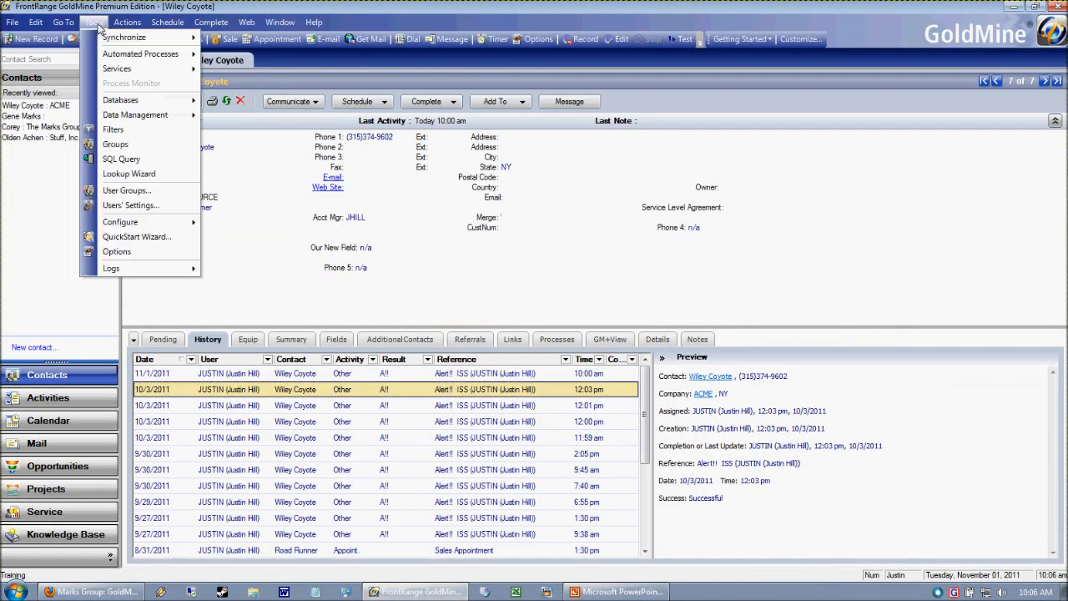
{"action": "left_click", "coordinate": [111, 255]}
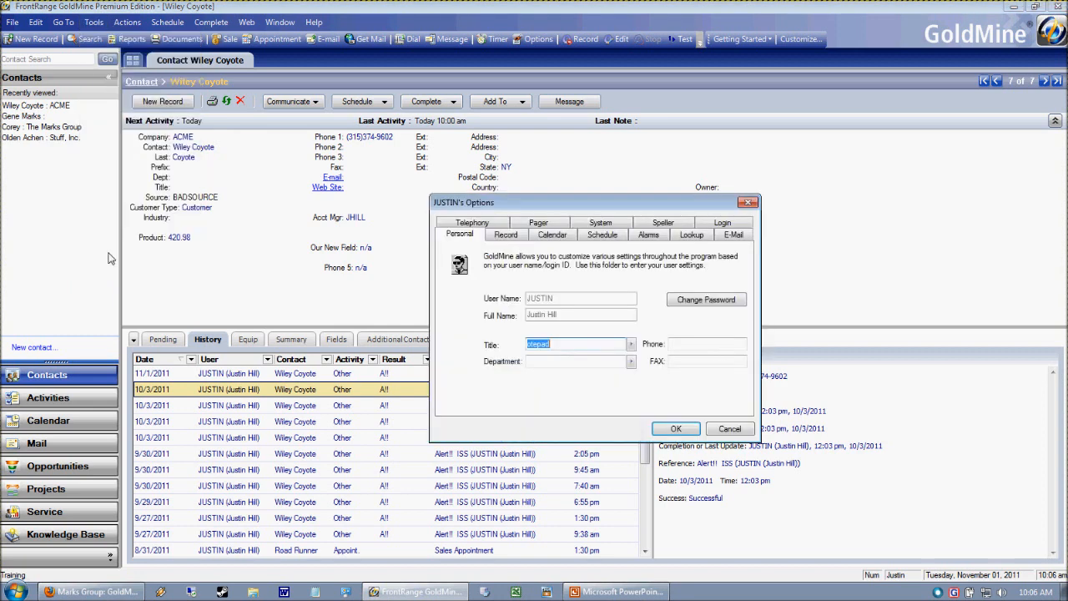
{"action": "left_click", "coordinate": [612, 223]}
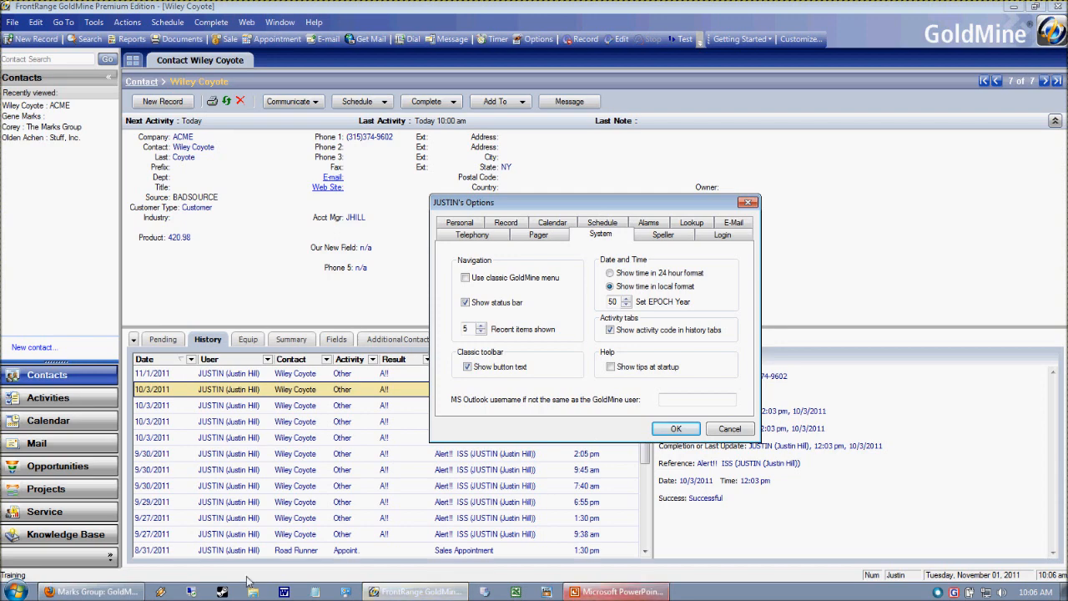
{"action": "left_click", "coordinate": [94, 592]}
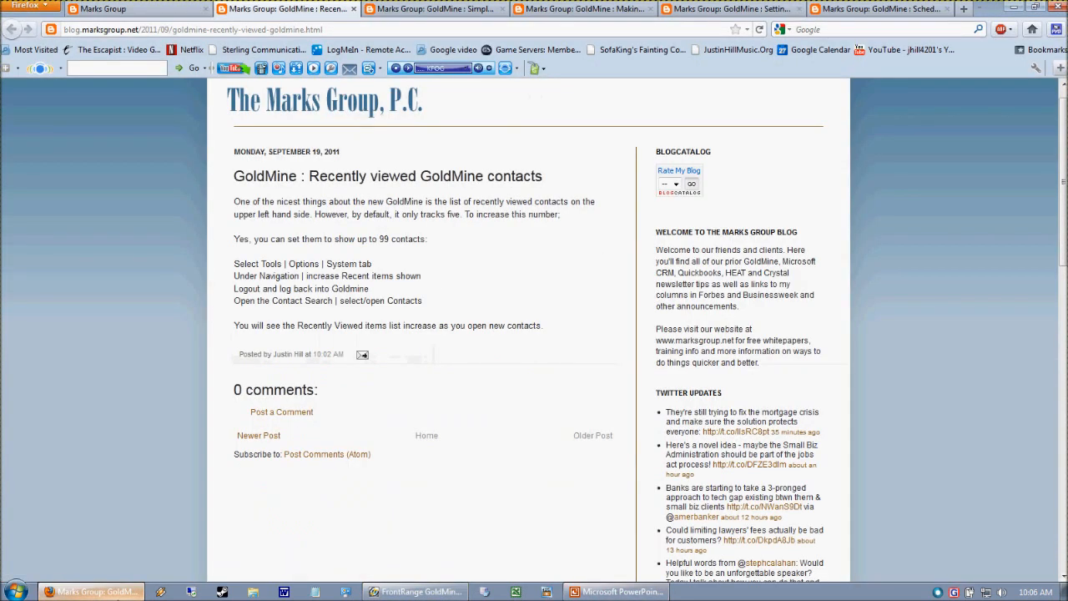
{"action": "key", "text": "alt+Tab"}
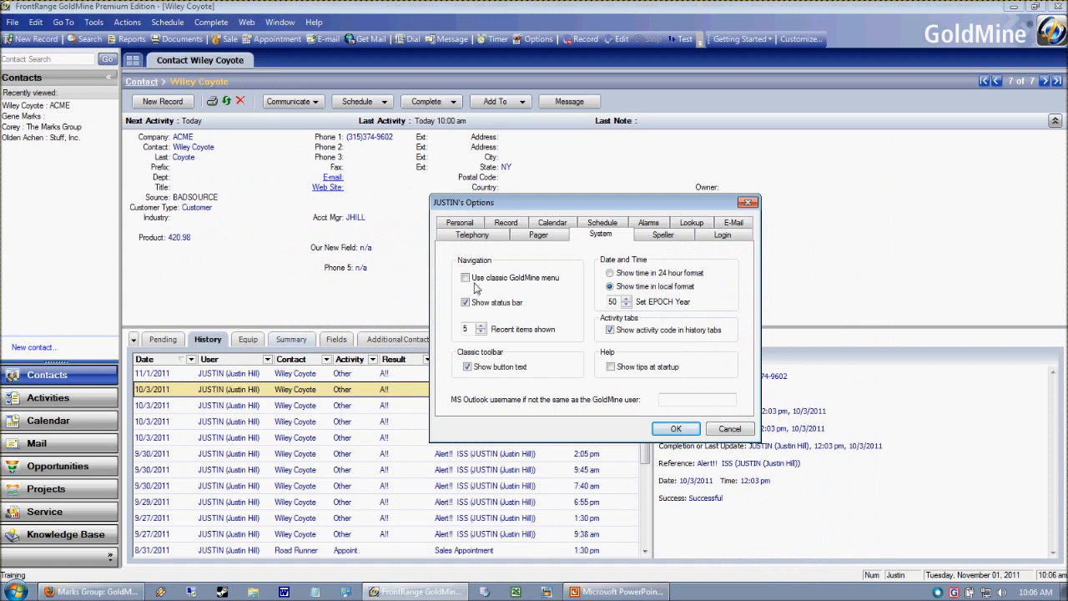
{"action": "left_click_drag", "start_coordinate": [514, 203], "coordinate": [480, 137]}
{"action": "left_click_drag", "start_coordinate": [443, 273], "coordinate": [394, 272]}
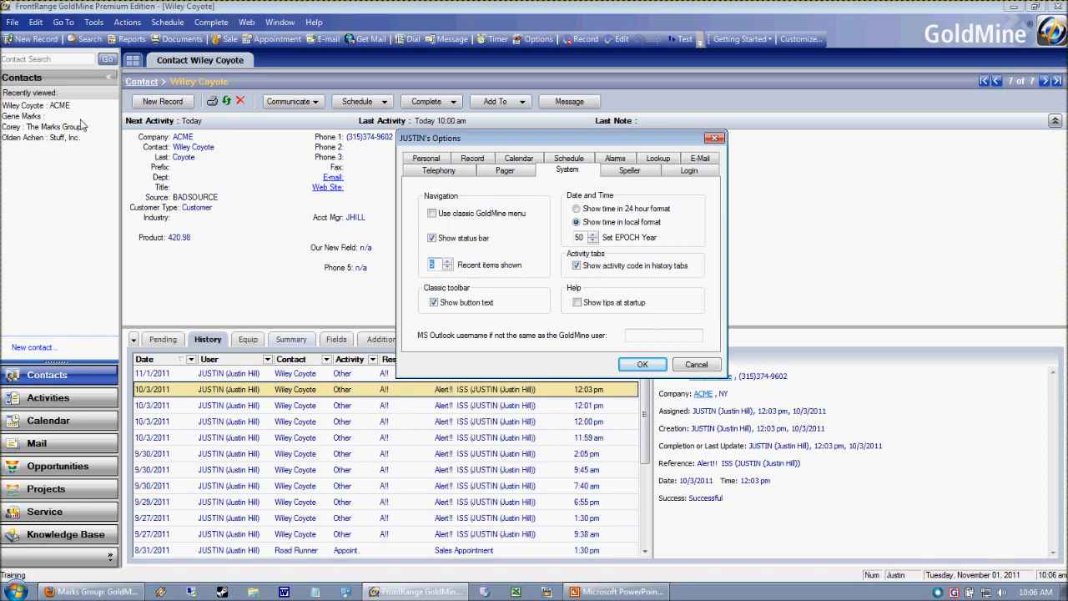
{"action": "double_click", "coordinate": [441, 266]}
{"action": "left_click", "coordinate": [641, 364]}
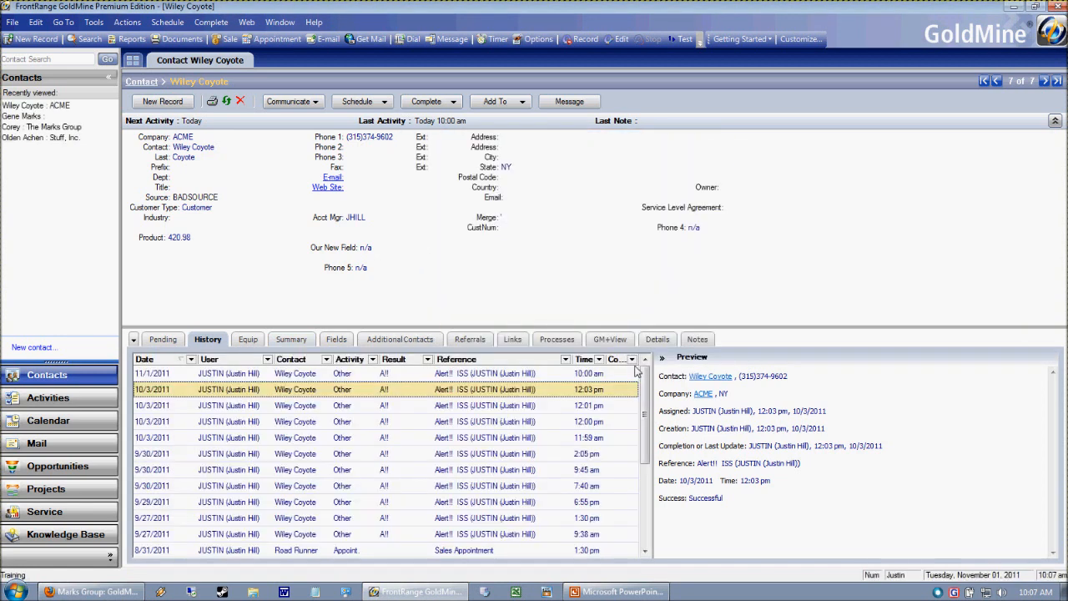
Step: Search contacts by last name with the % wildcard and open the Test Company 2 record
{"action": "left_click", "coordinate": [161, 157]}
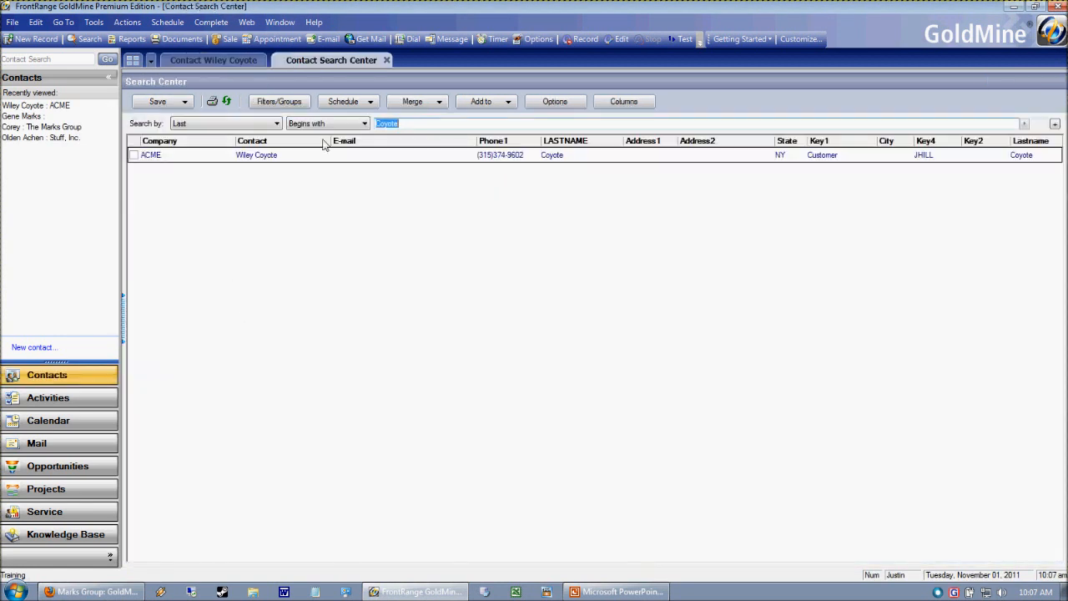
{"action": "type", "text": "%"}
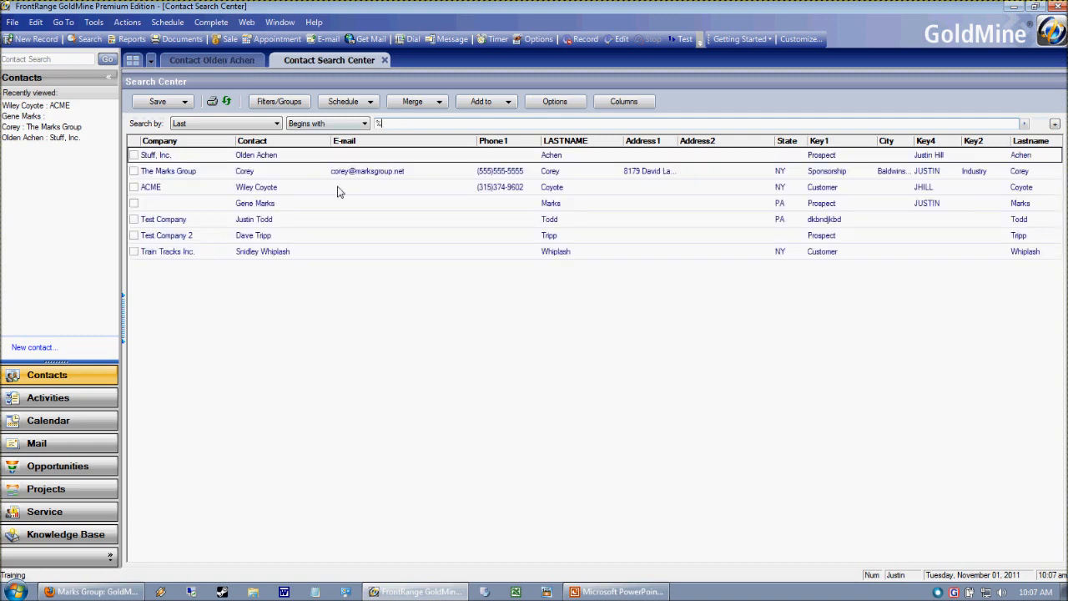
{"action": "double_click", "coordinate": [308, 241]}
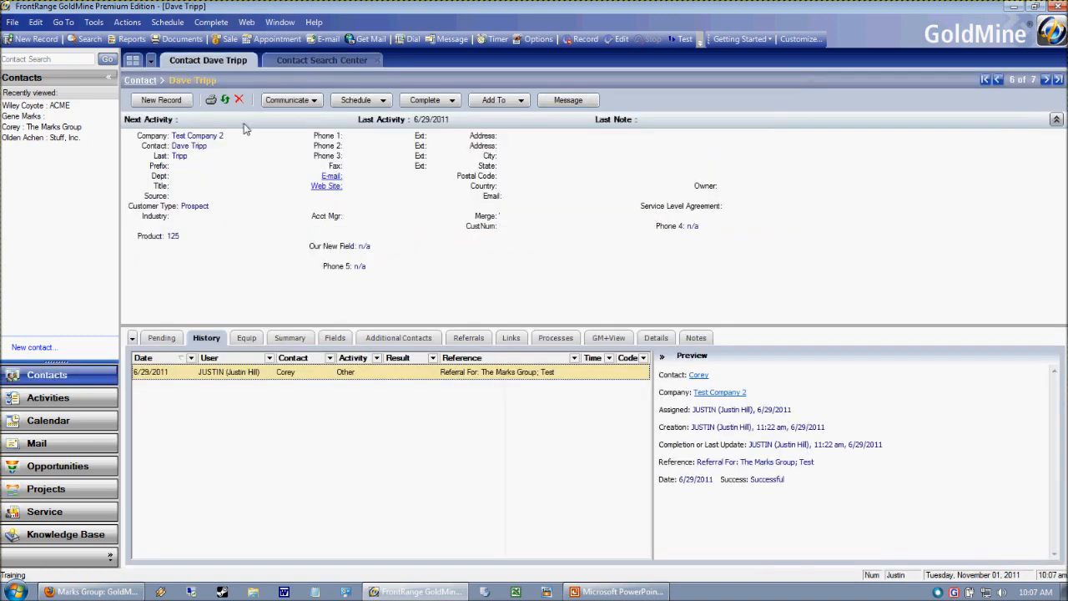
Step: Search by primary contact name with the % wildcard and open the ACME record
{"action": "double_click", "coordinate": [156, 149]}
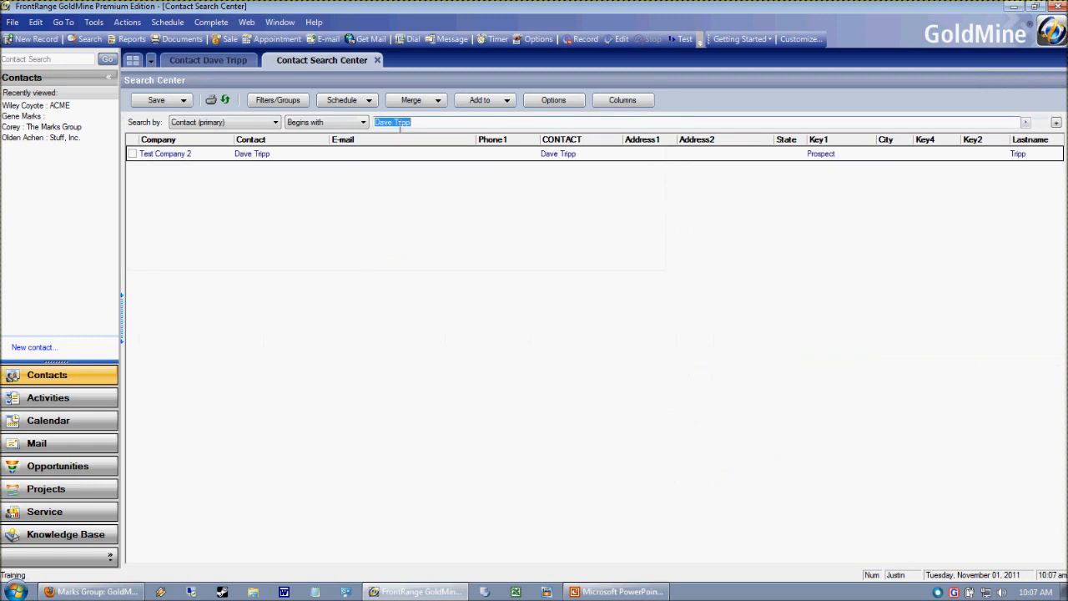
{"action": "type", "text": "%"}
{"action": "key", "text": "Return"}
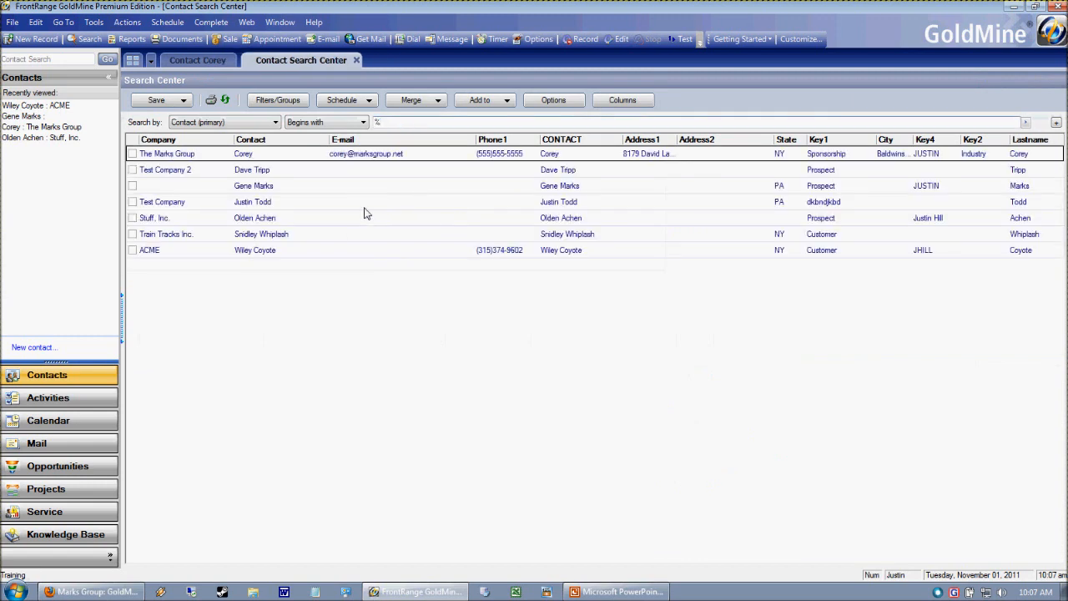
{"action": "double_click", "coordinate": [281, 255]}
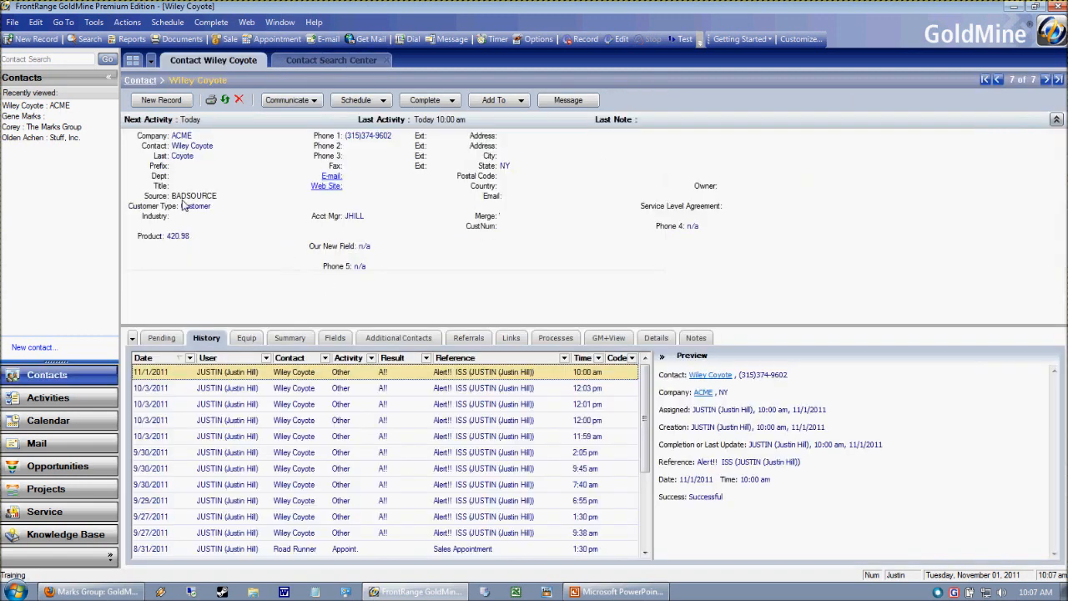
Step: Search all contacts again with %, open the Test Company record, and reopen ACME from the recently viewed contacts
{"action": "left_click", "coordinate": [154, 148]}
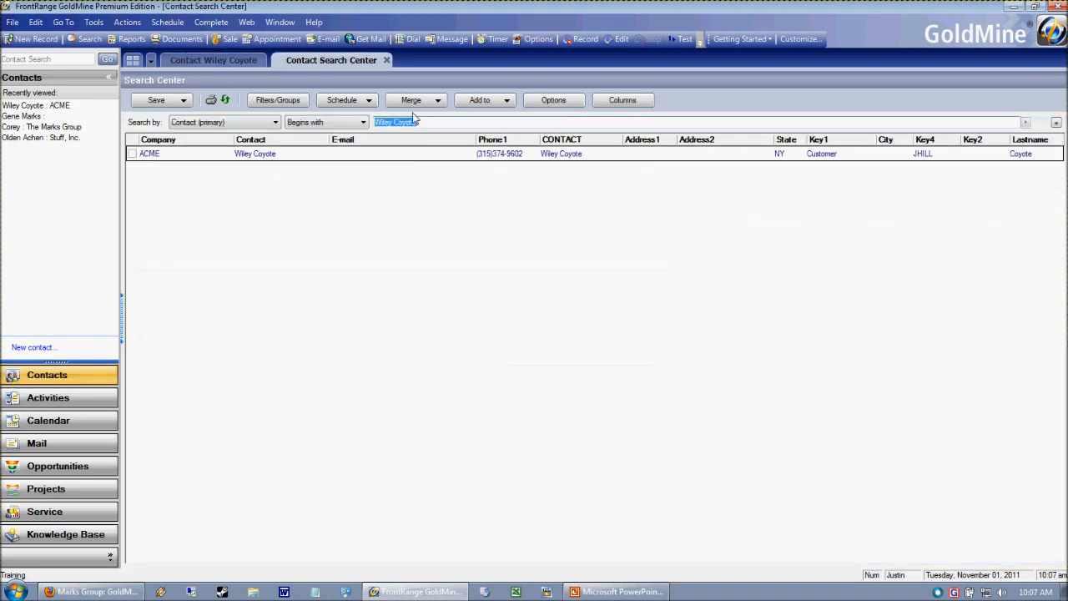
{"action": "type", "text": "%"}
{"action": "key", "text": "Return"}
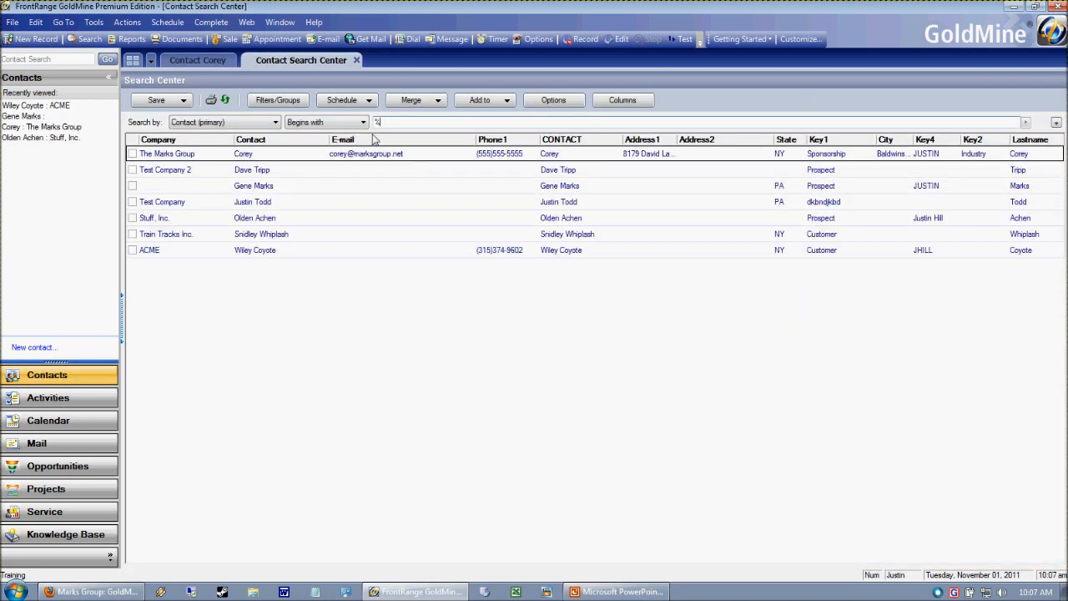
{"action": "double_click", "coordinate": [269, 202]}
{"action": "left_click", "coordinate": [33, 105]}
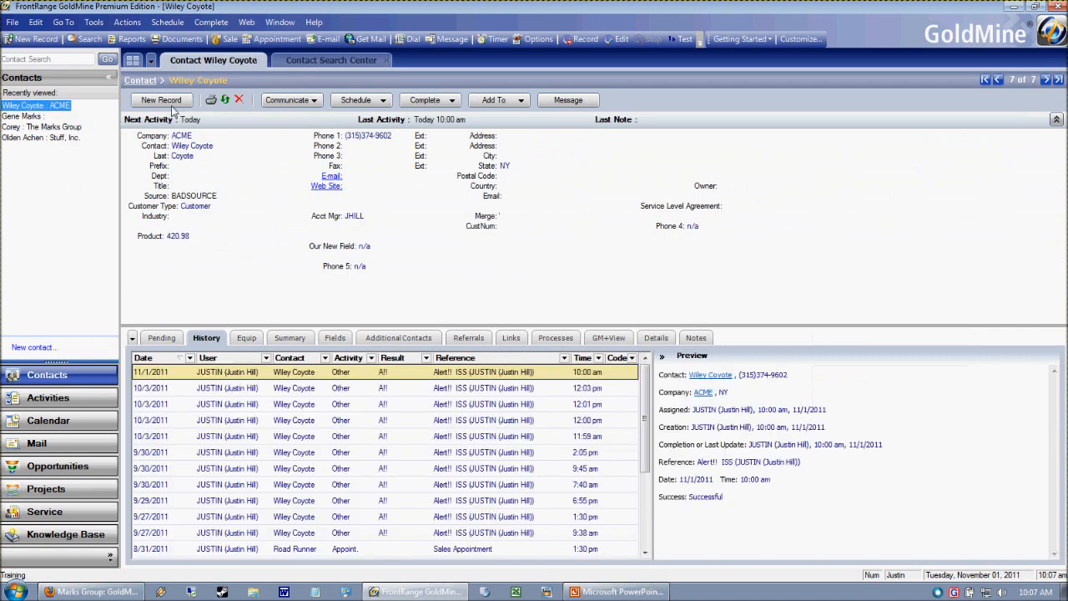
Step: Reopen the ACME record from the contact search and use the % wildcard to find and open the Test Company record
{"action": "left_click", "coordinate": [1058, 7]}
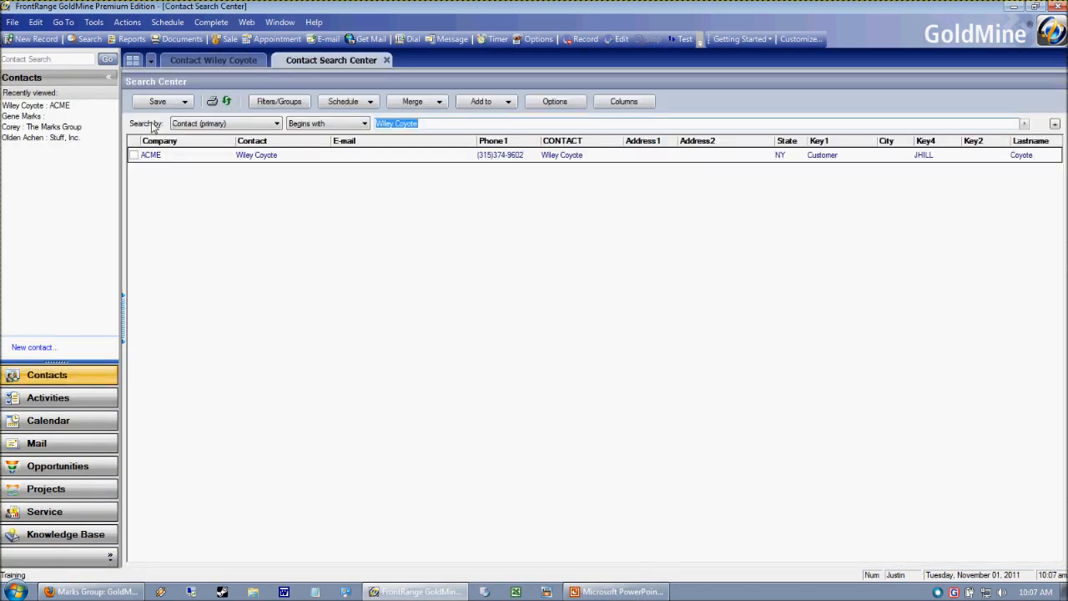
{"action": "double_click", "coordinate": [292, 157]}
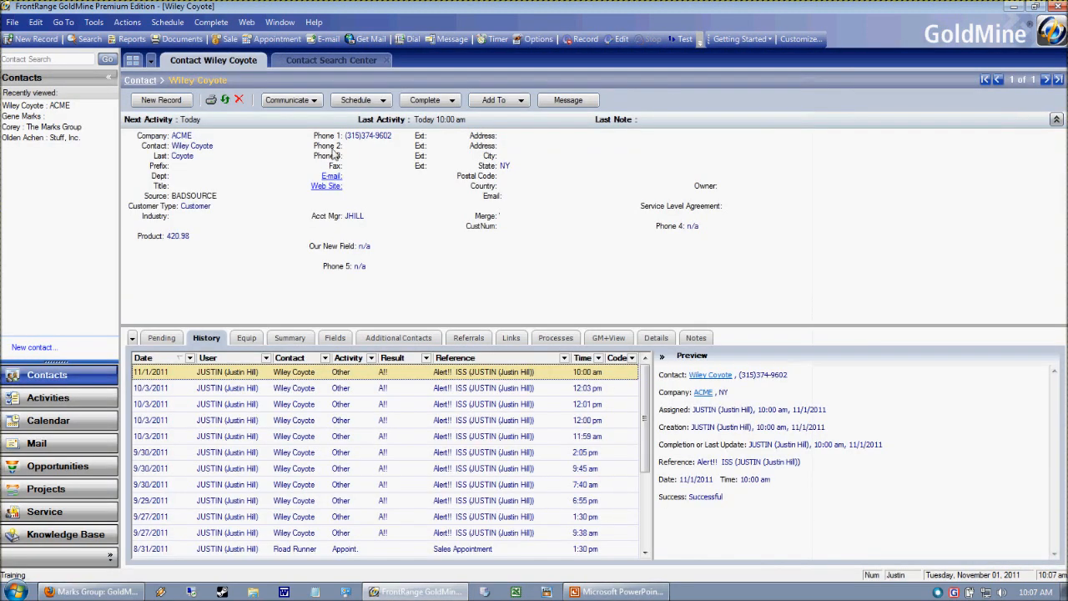
{"action": "double_click", "coordinate": [150, 145]}
{"action": "type", "text": "%"}
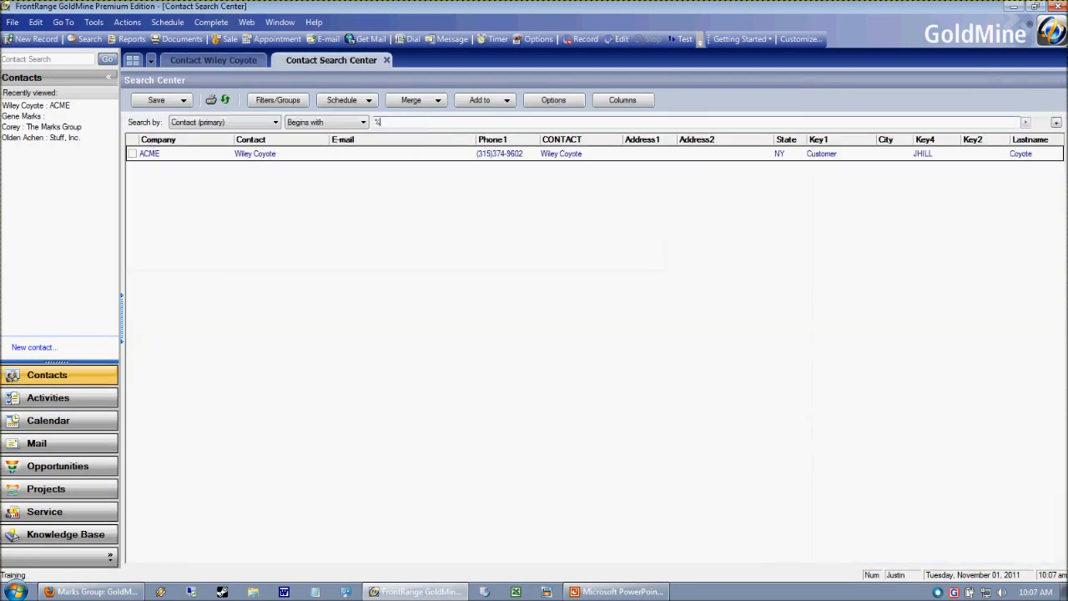
{"action": "key", "text": "Return"}
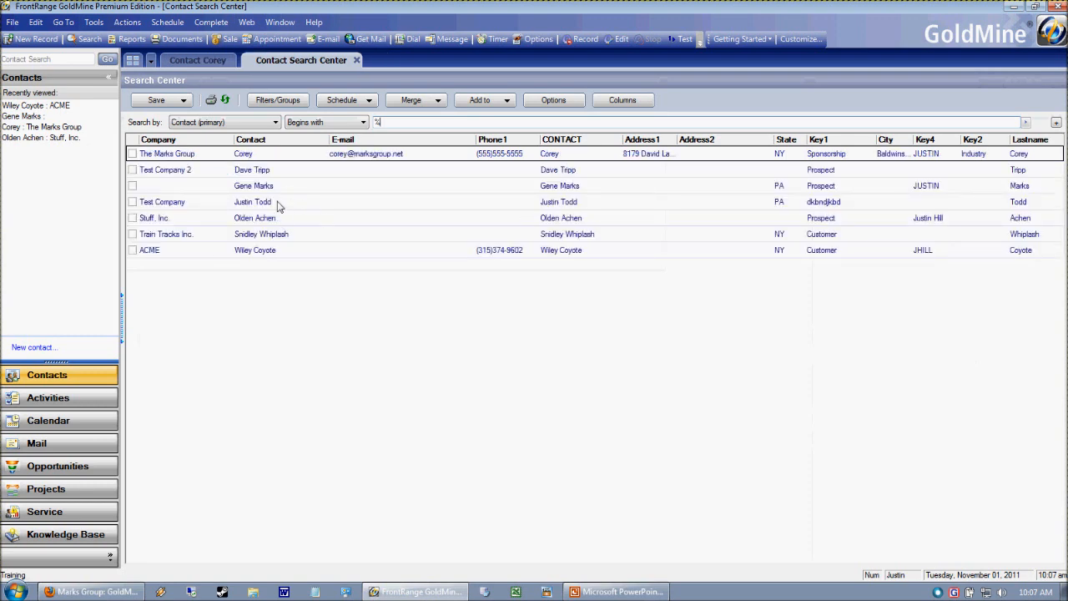
{"action": "double_click", "coordinate": [279, 206]}
{"action": "double_click", "coordinate": [156, 147]}
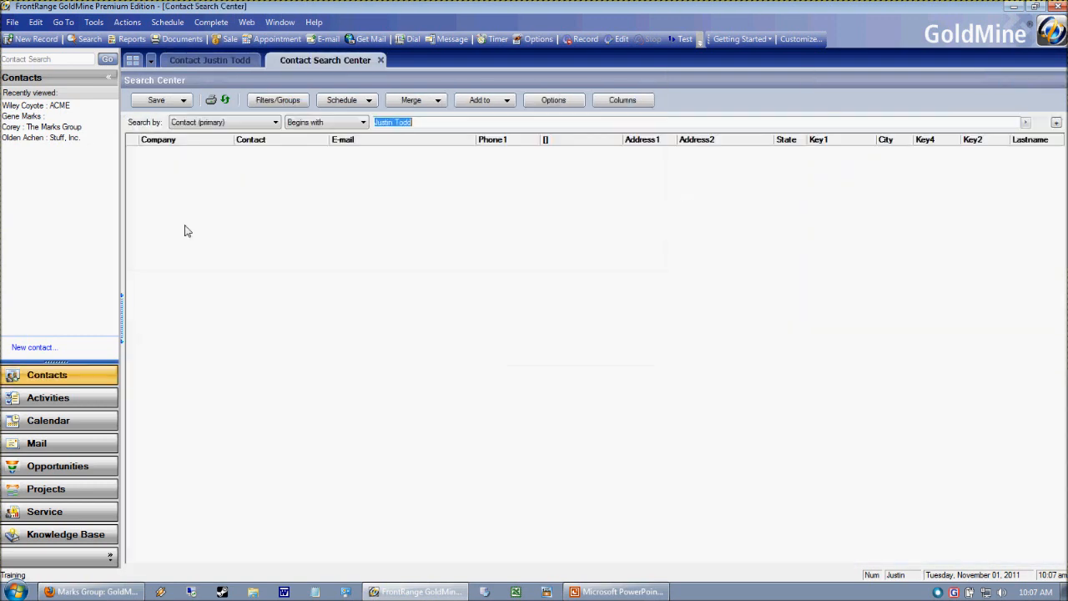
Step: Check the number of recent items shown in the user's System options and close the options
{"action": "left_click", "coordinate": [94, 21]}
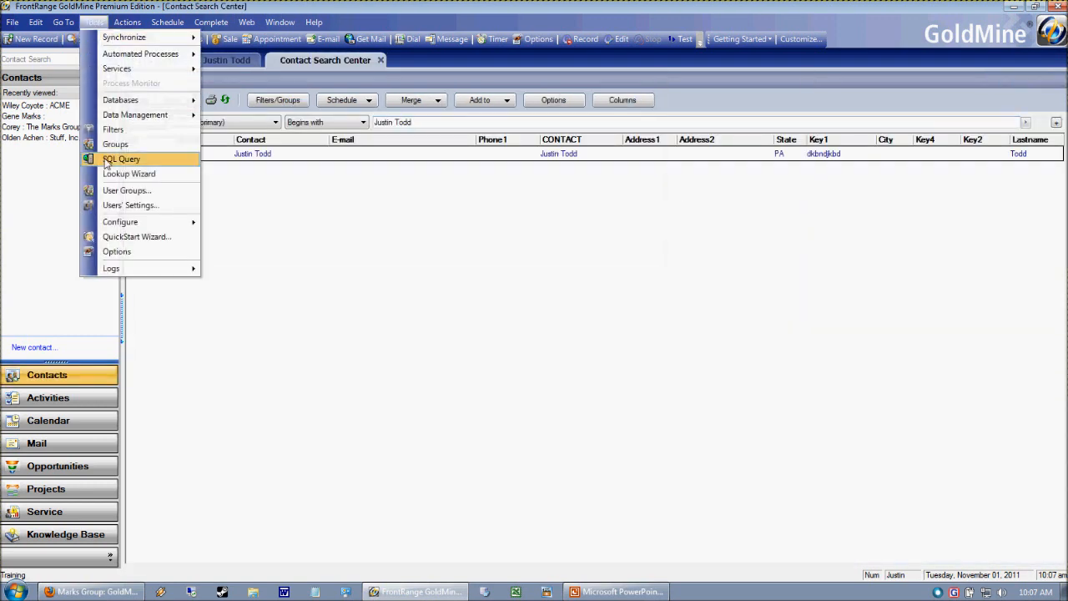
{"action": "left_click", "coordinate": [117, 251]}
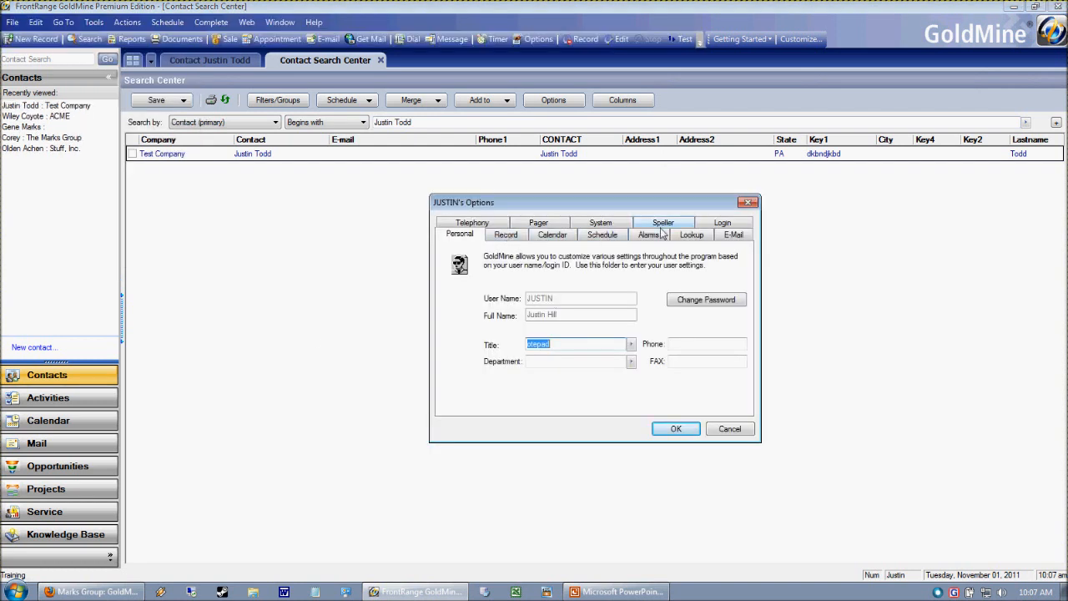
{"action": "left_click", "coordinate": [616, 224]}
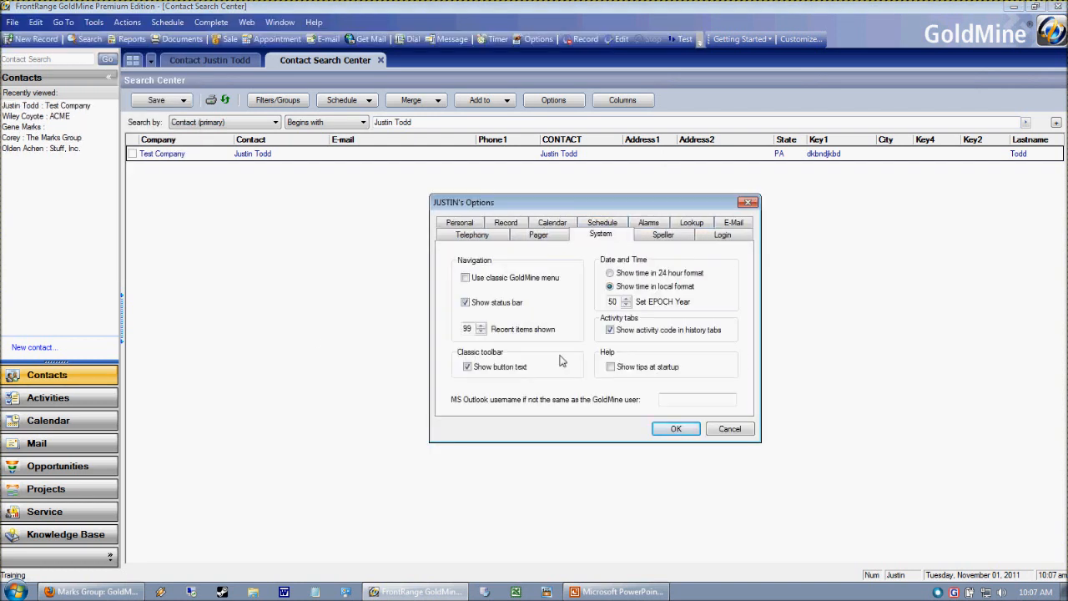
{"action": "left_click", "coordinate": [677, 429]}
Step: Open the Common Contact Set database in place of the Training database
{"action": "left_click", "coordinate": [90, 22]}
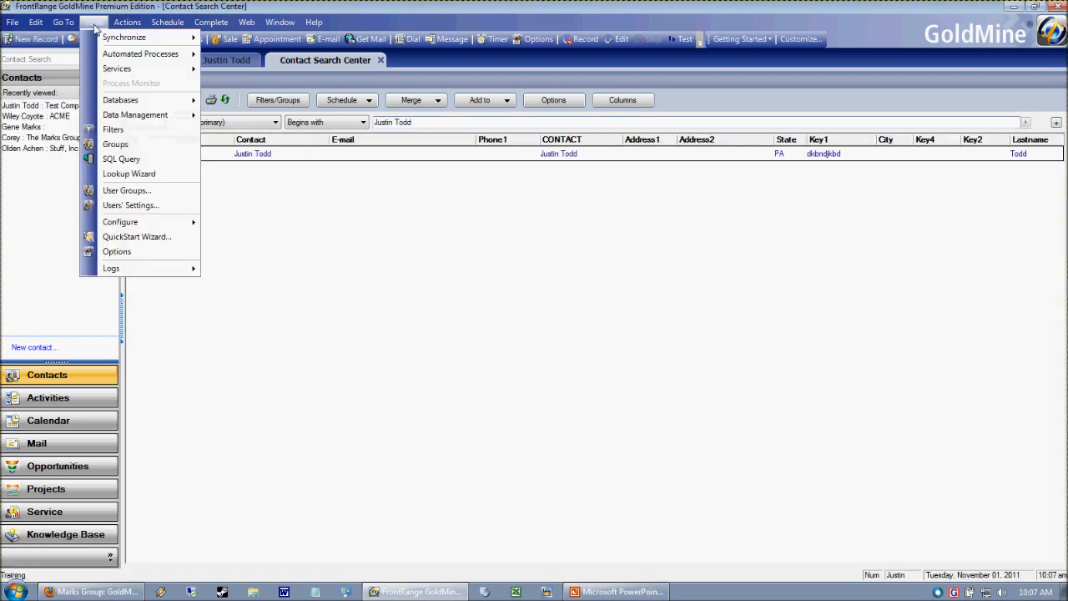
{"action": "mouse_move", "coordinate": [125, 100]}
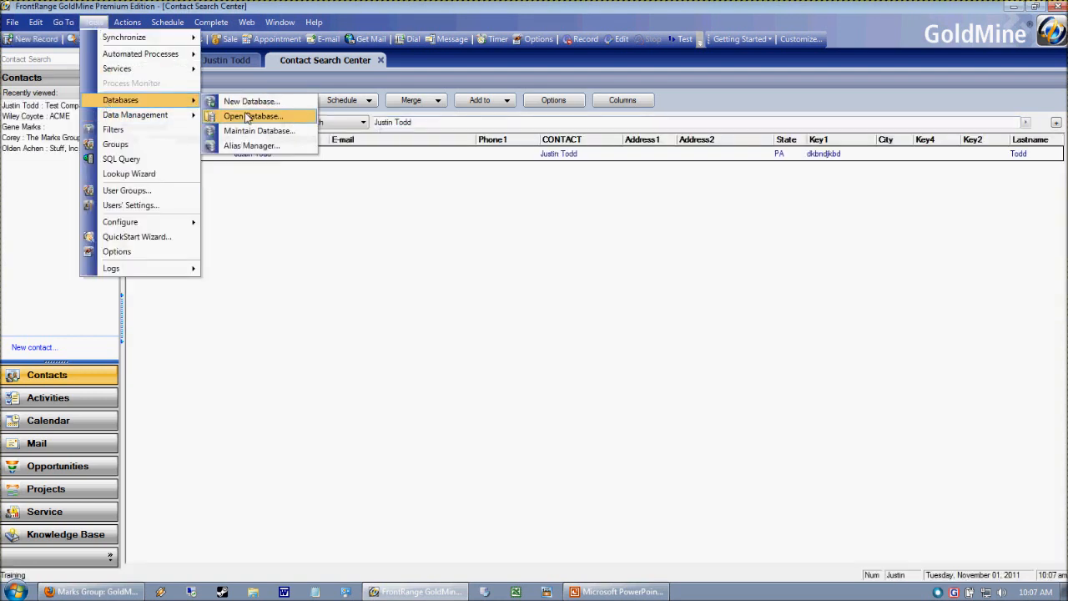
{"action": "left_click", "coordinate": [245, 112]}
{"action": "double_click", "coordinate": [452, 254]}
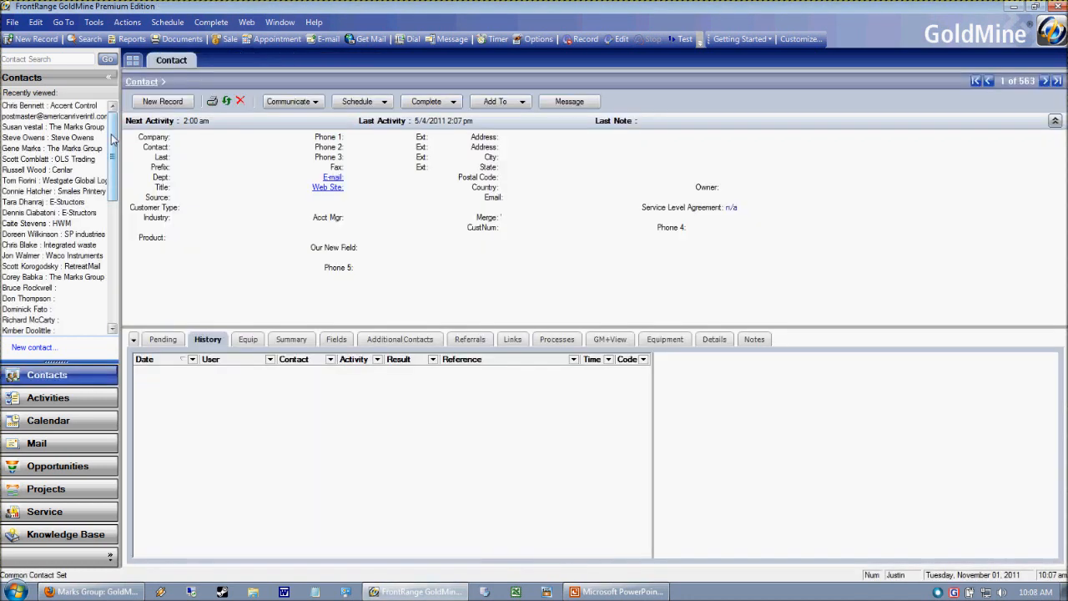
Step: Examine the full recently viewed contacts list, opening The Marks Group and Integrated waste contacts from it
{"action": "left_click_drag", "start_coordinate": [113, 137], "coordinate": [109, 326]}
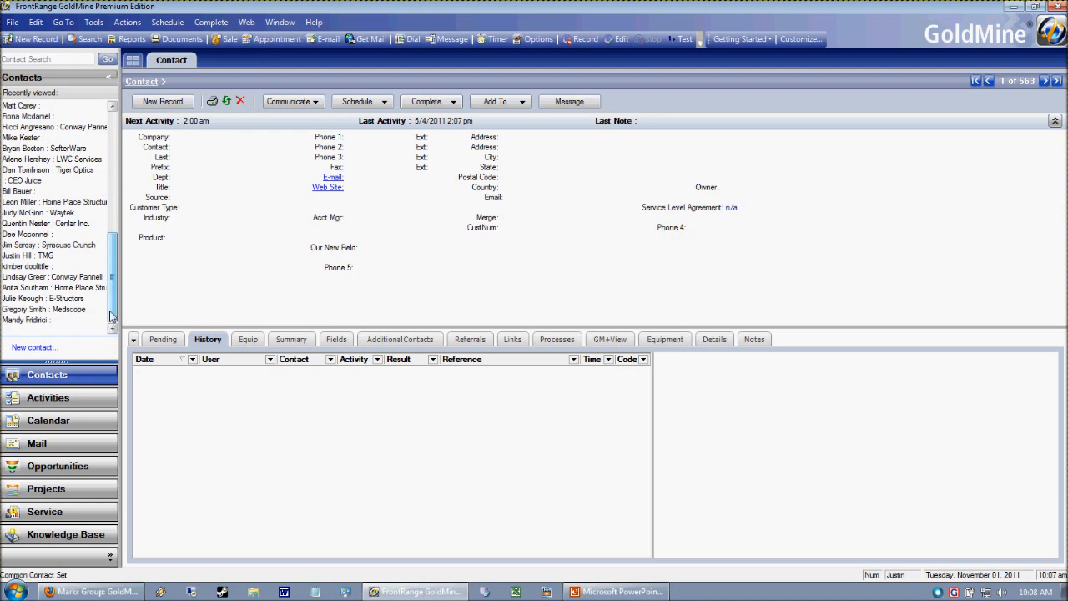
{"action": "scroll", "coordinate": [107, 276], "scroll_direction": "up", "scroll_amount": 7}
{"action": "left_click", "coordinate": [33, 277]}
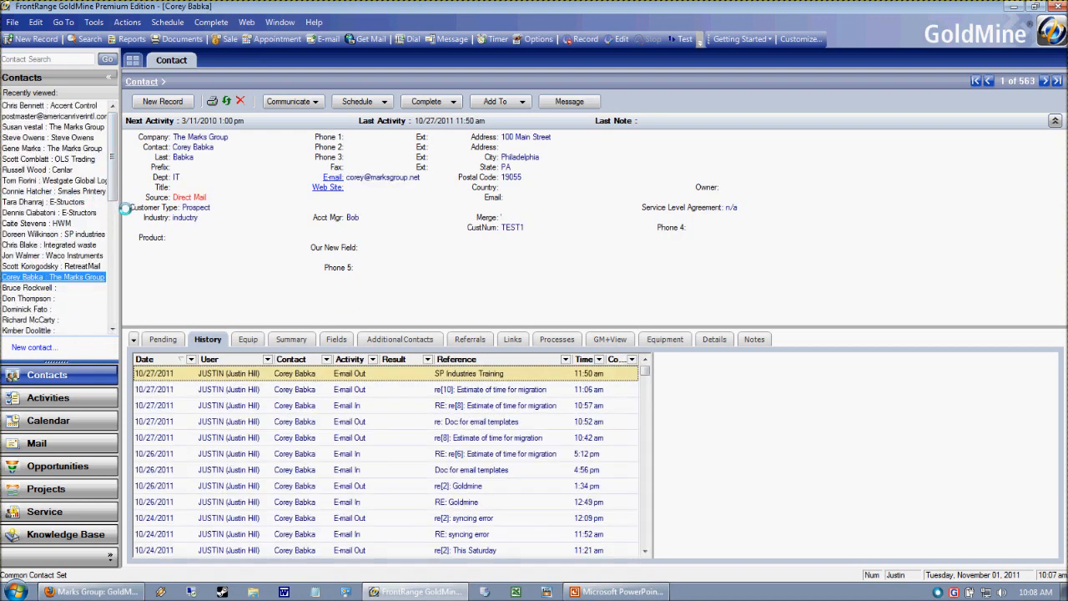
{"action": "left_click", "coordinate": [50, 245]}
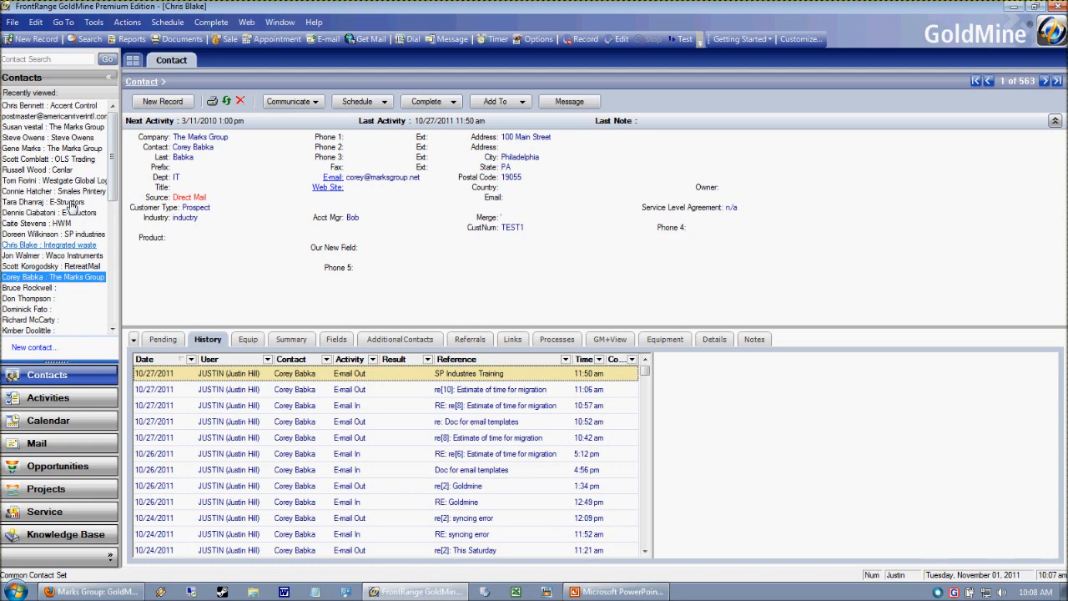
{"action": "left_click", "coordinate": [115, 307]}
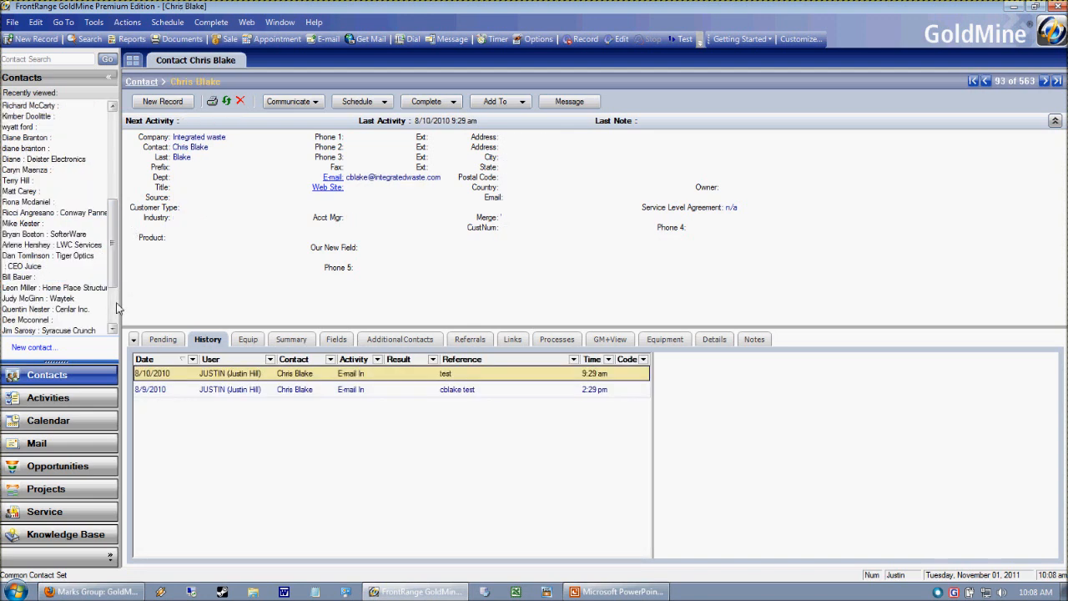
{"action": "left_click", "coordinate": [115, 324]}
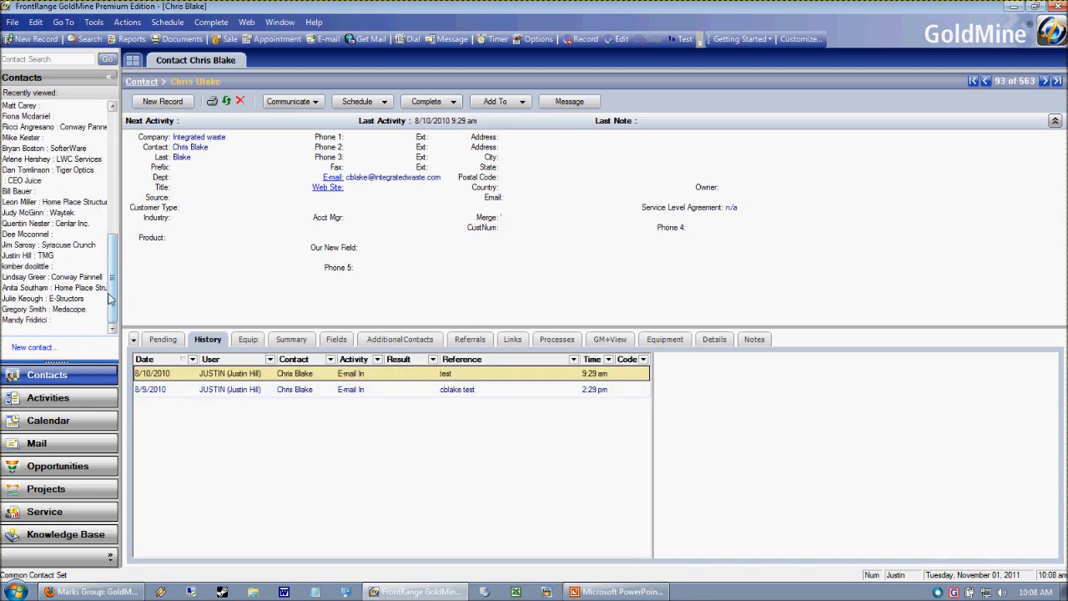
Step: Browse the recently viewed contacts list and open several contacts from it, including those of E-Structors and OLS Trading
{"action": "left_click_drag", "start_coordinate": [109, 299], "coordinate": [114, 273]}
{"action": "left_click", "coordinate": [115, 172]}
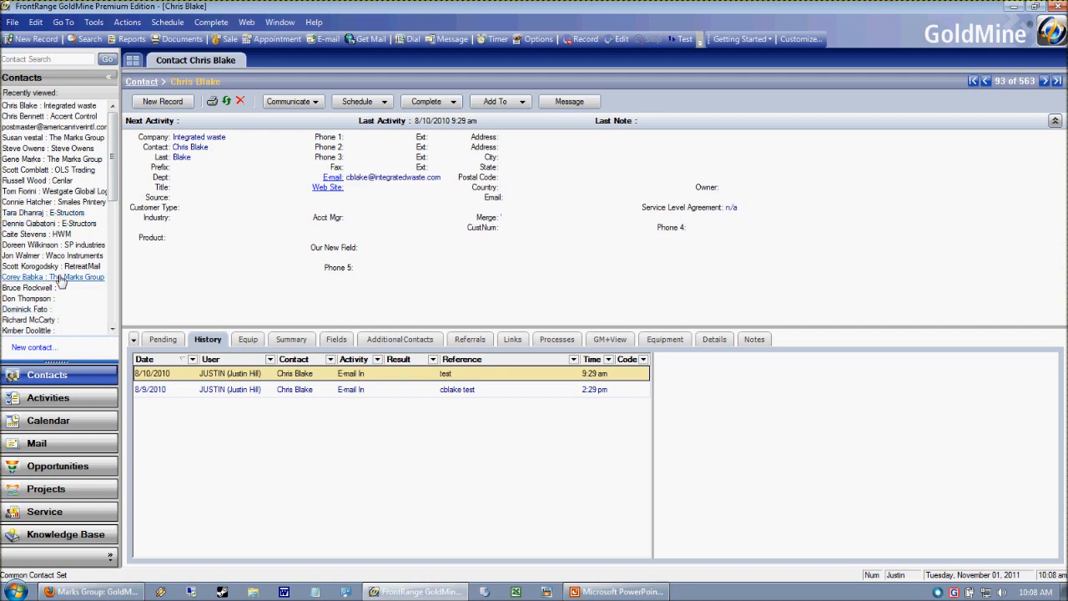
{"action": "left_click", "coordinate": [37, 233]}
{"action": "left_click", "coordinate": [37, 224]}
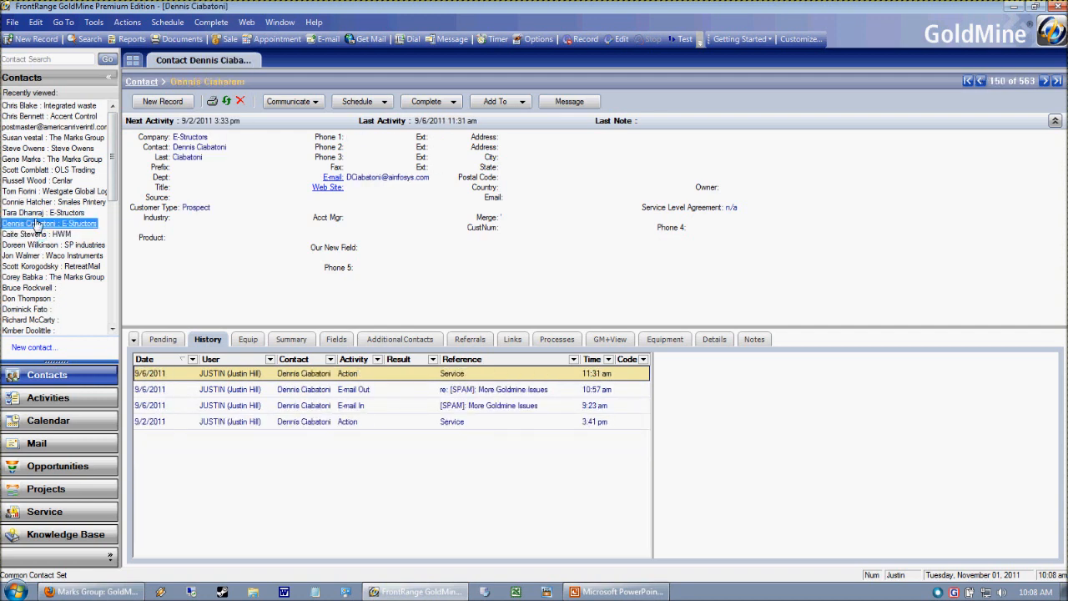
{"action": "left_click", "coordinate": [36, 213]}
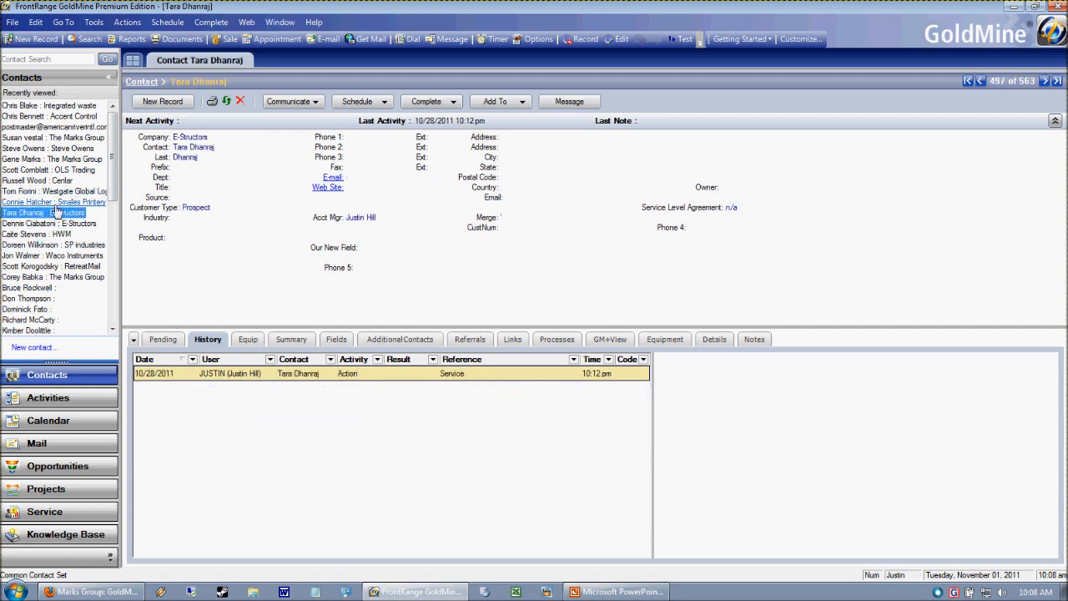
{"action": "left_click", "coordinate": [33, 287]}
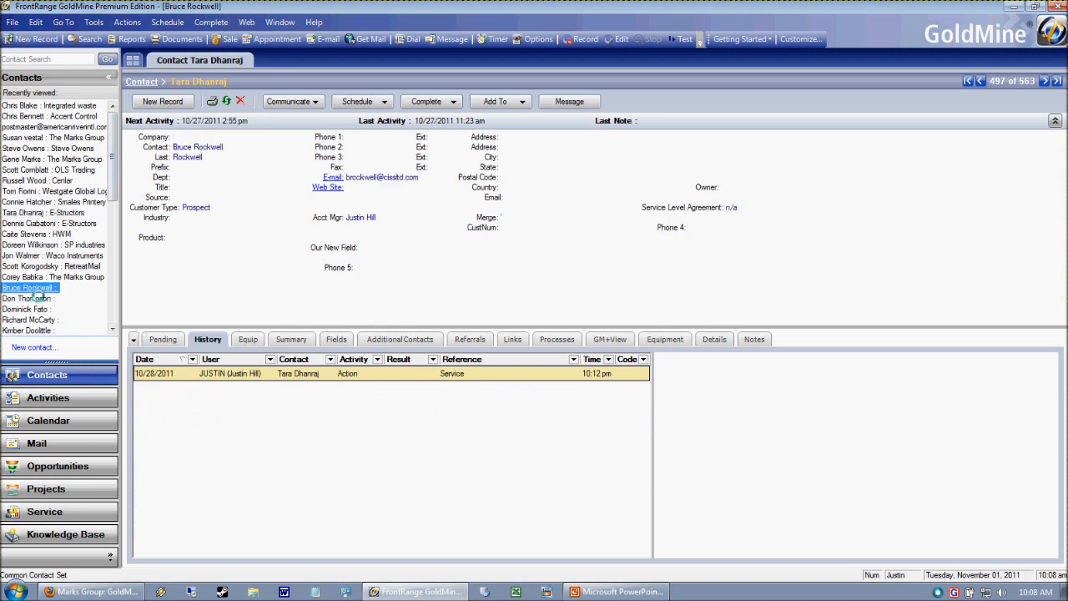
{"action": "left_click", "coordinate": [46, 169]}
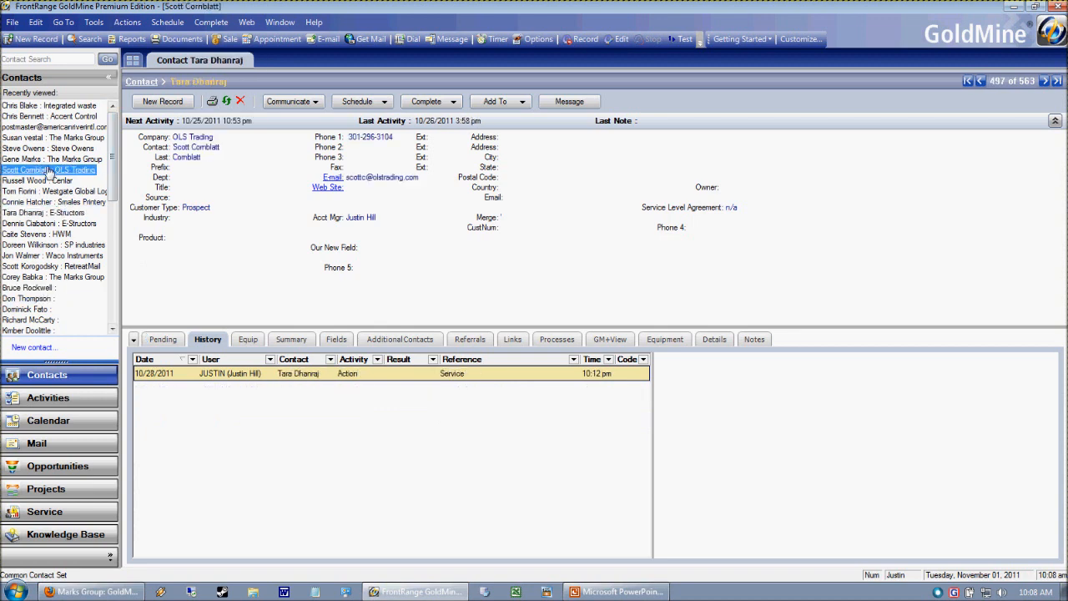
Step: Review the recent items setting in the user's System options and close the options without saving
{"action": "left_click", "coordinate": [92, 23]}
{"action": "left_click", "coordinate": [117, 252]}
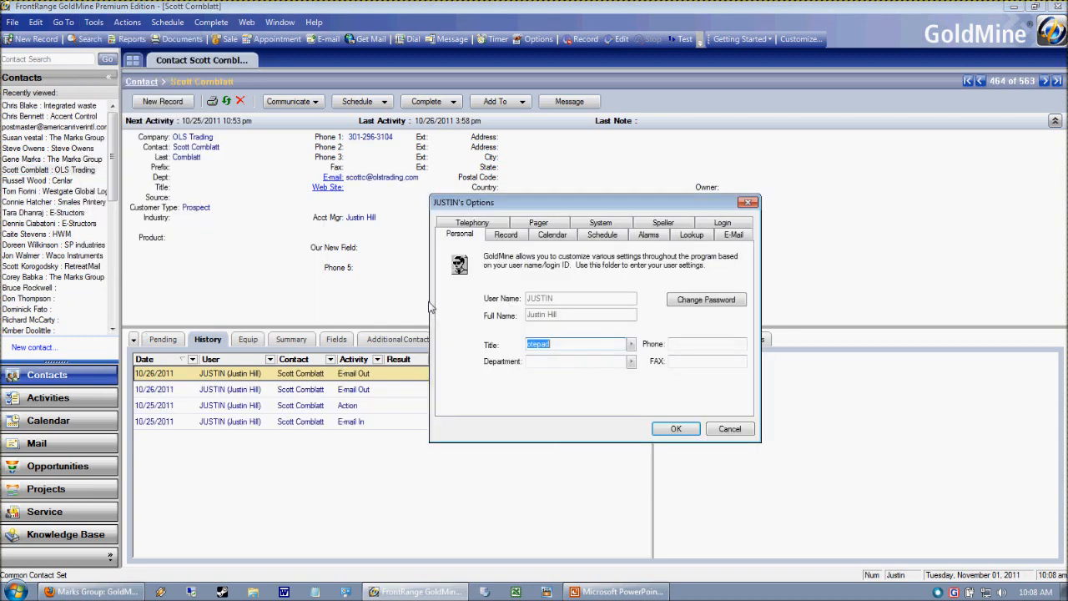
{"action": "left_click", "coordinate": [614, 224]}
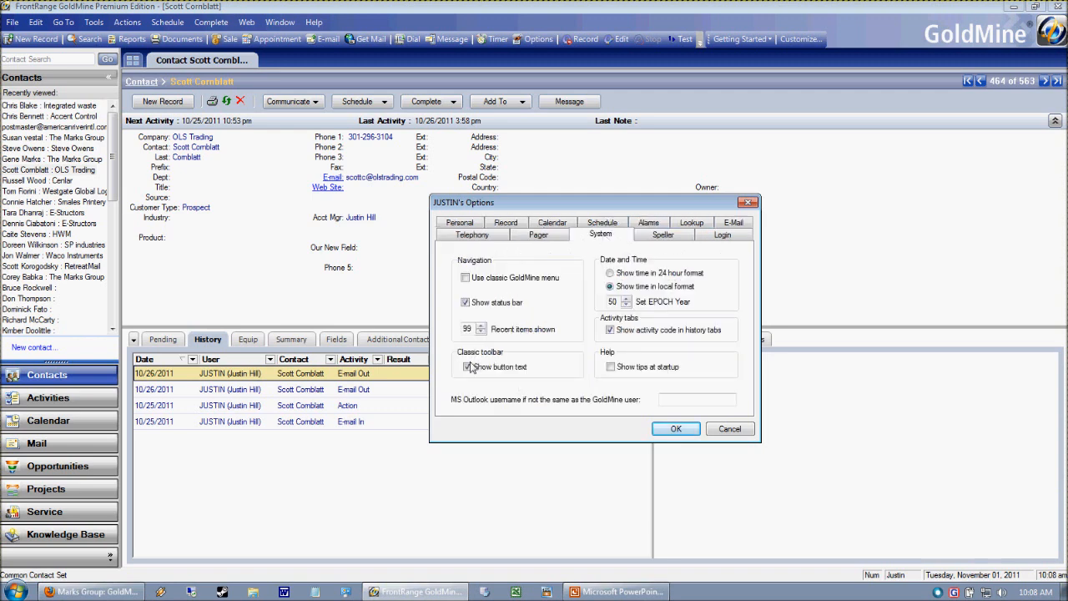
{"action": "double_click", "coordinate": [480, 331]}
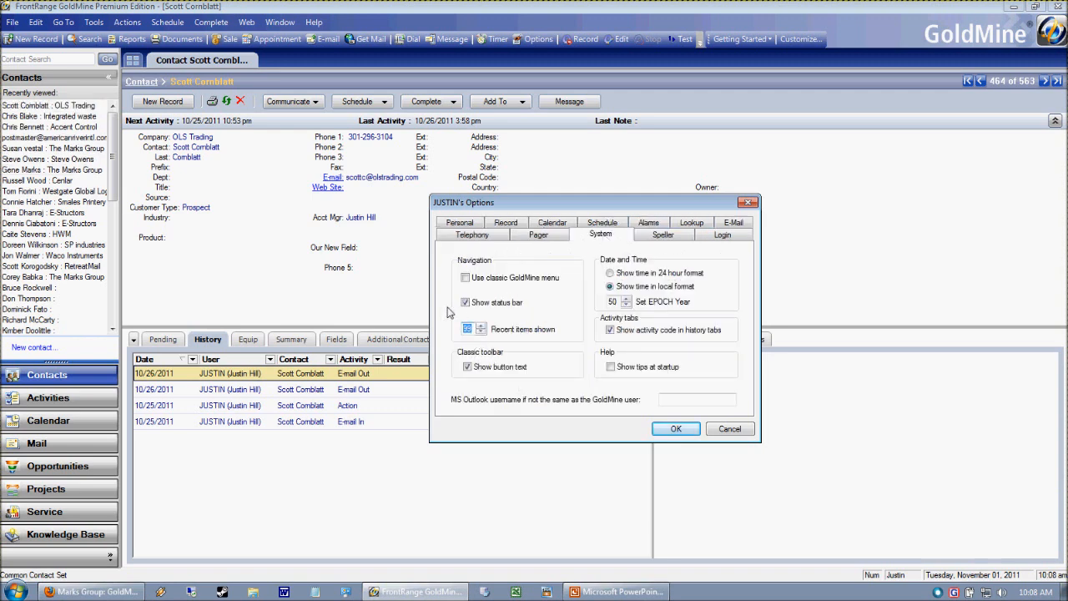
{"action": "left_click", "coordinate": [720, 431]}
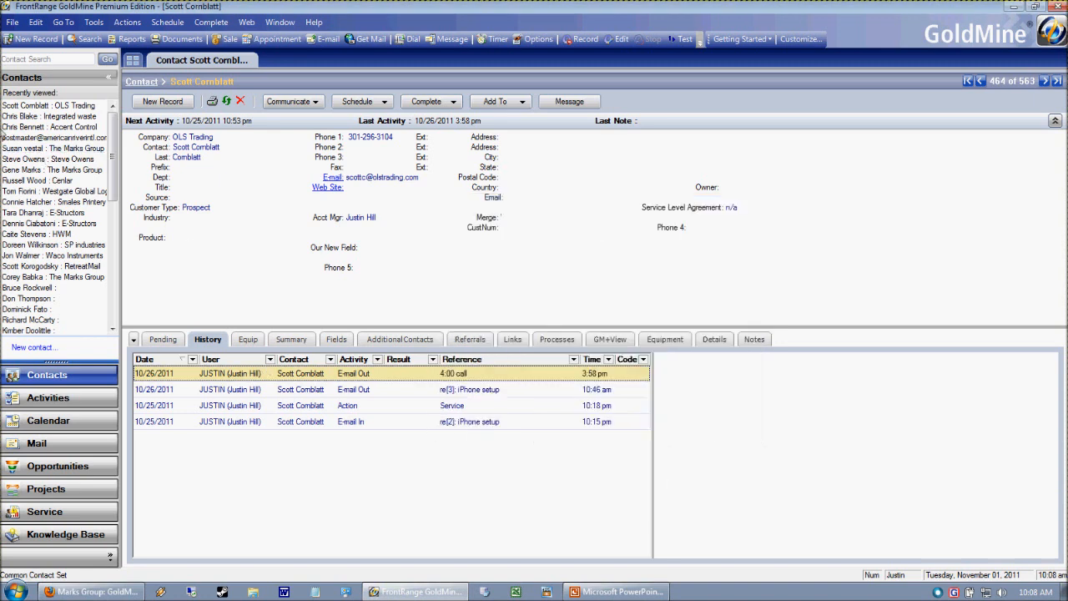
Step: Open the Training contact set database in place of the Common Contact Set
{"action": "left_click", "coordinate": [93, 21]}
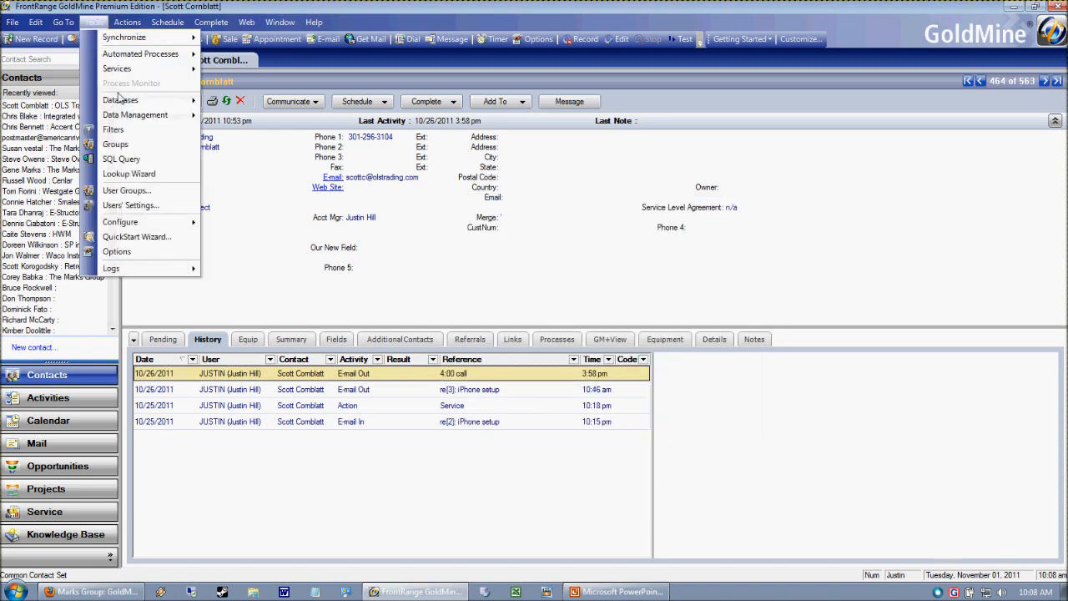
{"action": "mouse_move", "coordinate": [119, 101]}
{"action": "left_click", "coordinate": [256, 114]}
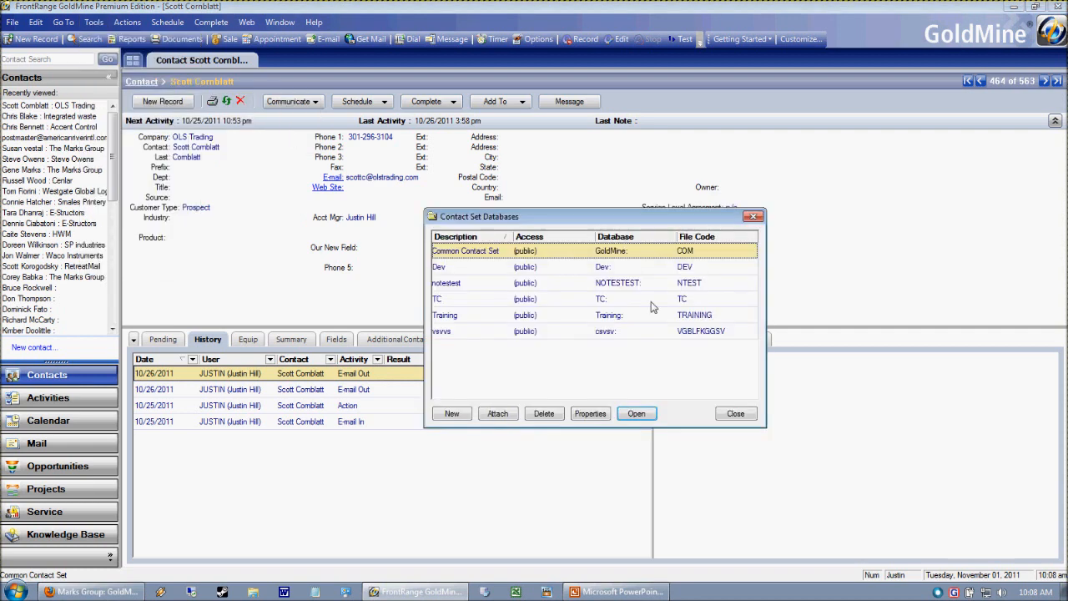
{"action": "double_click", "coordinate": [463, 322]}
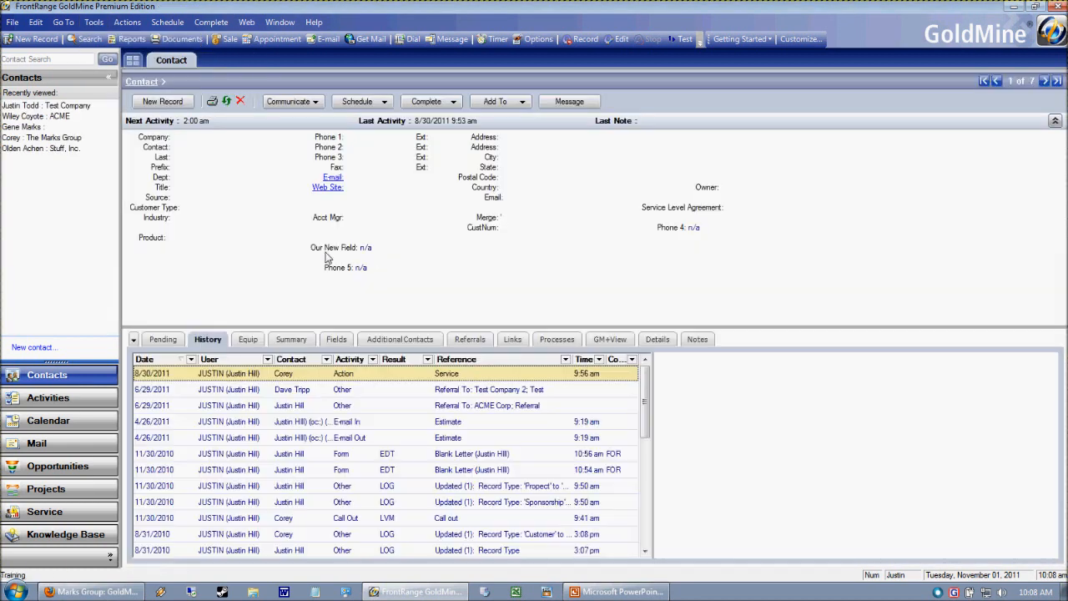
Step: Go through the Training database's recently viewed contacts one by one, ending on the Test Company record
{"action": "left_click", "coordinate": [56, 117]}
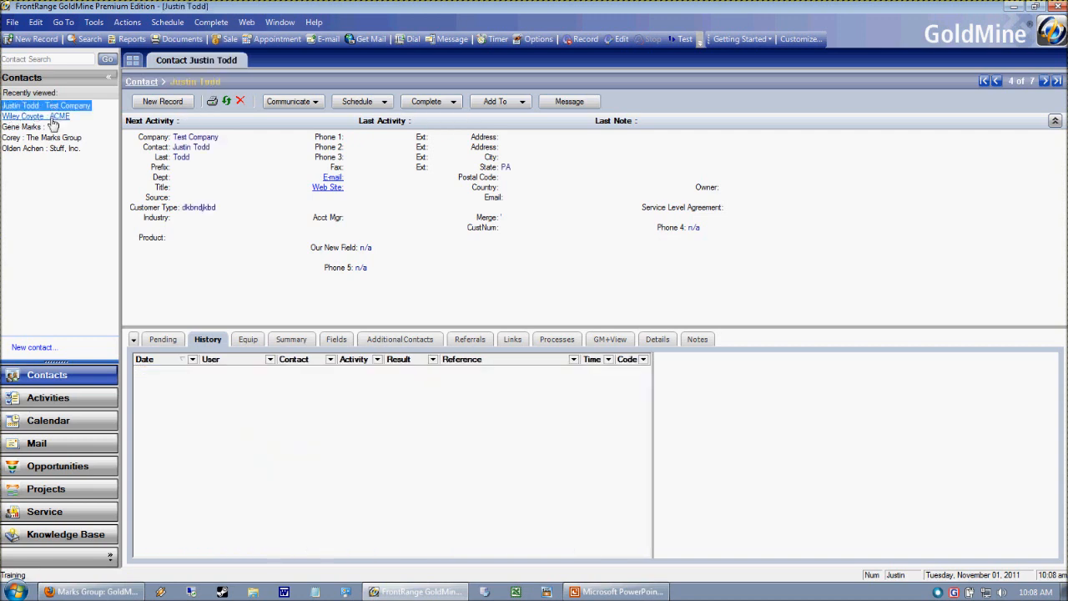
{"action": "left_click", "coordinate": [32, 127]}
{"action": "left_click", "coordinate": [25, 136]}
{"action": "left_click", "coordinate": [25, 147]}
{"action": "left_click", "coordinate": [22, 126]}
{"action": "left_click", "coordinate": [25, 116]}
{"action": "left_click", "coordinate": [25, 105]}
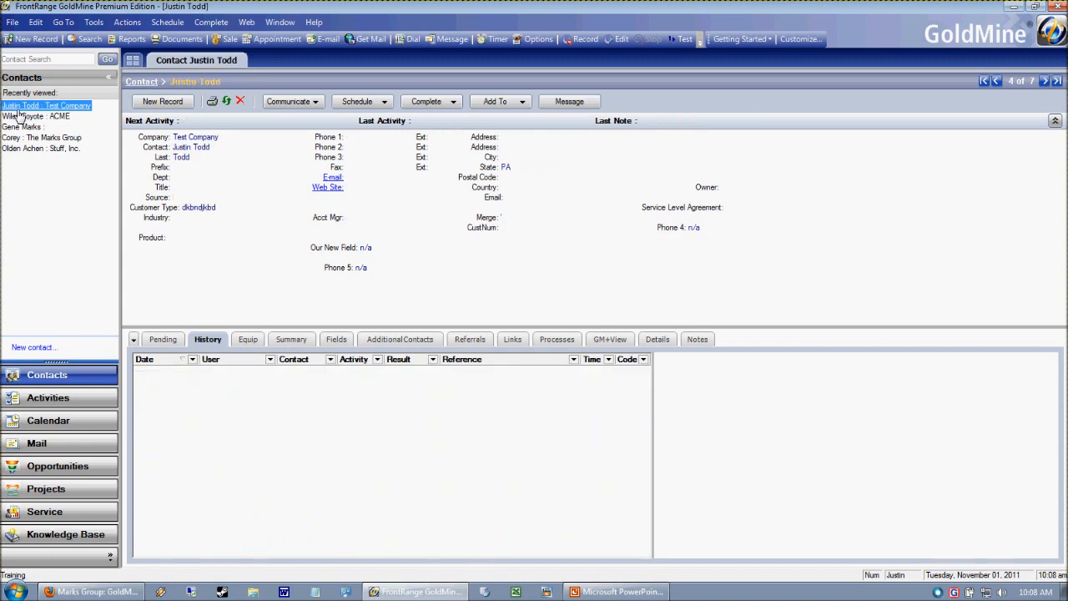
Step: Search contacts by company for ACME and open the existing ACME record
{"action": "double_click", "coordinate": [158, 140]}
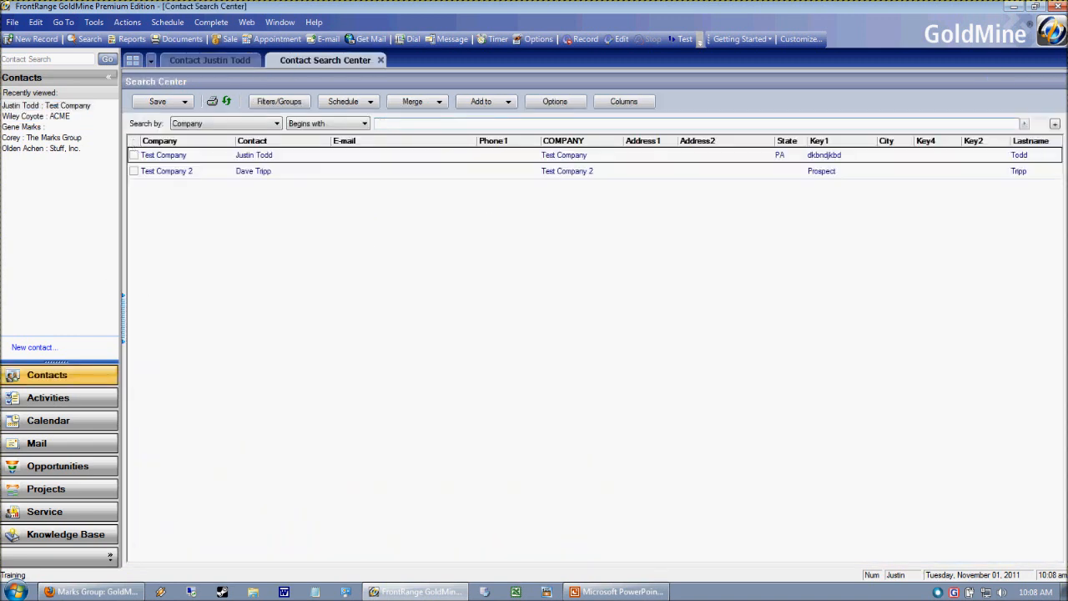
{"action": "key", "text": "Return"}
{"action": "double_click", "coordinate": [213, 156]}
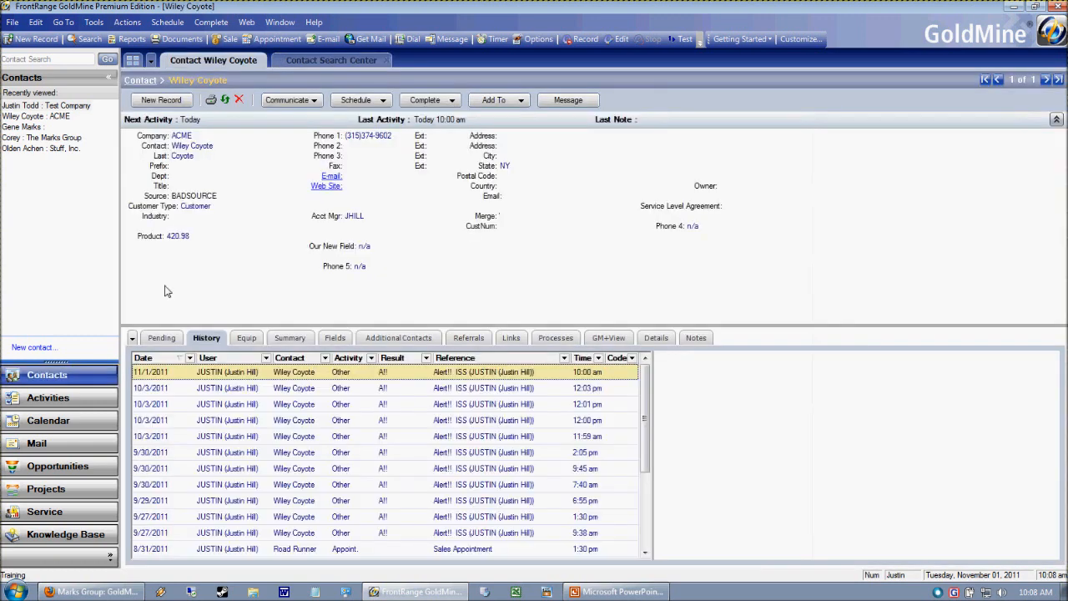
Step: Create a related ACME contact with the contact's full name and the existing ACME phone number, adding it despite the duplicate match
{"action": "left_click", "coordinate": [162, 100]}
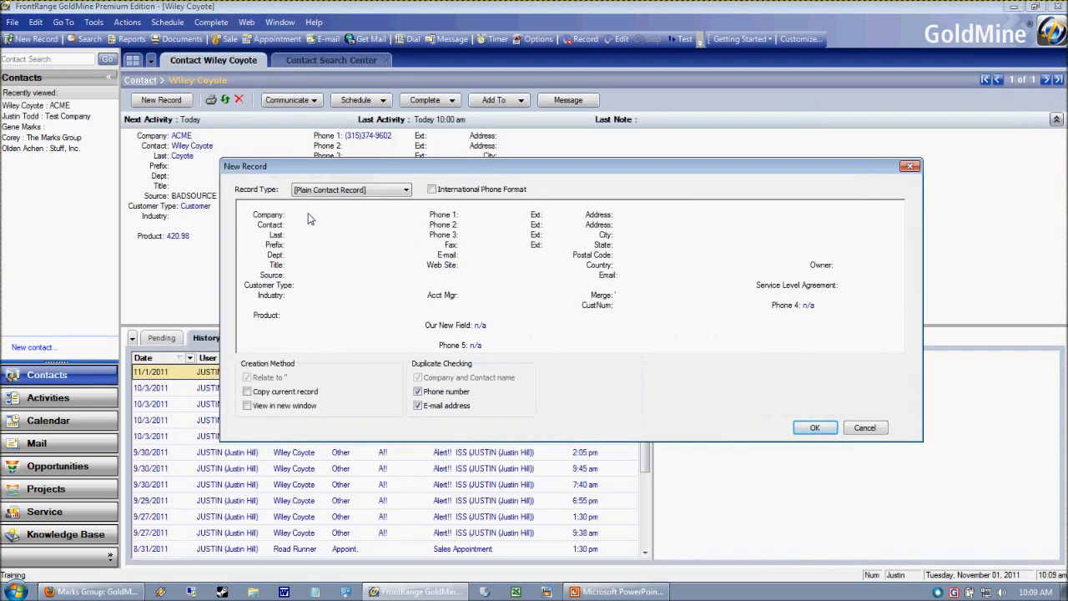
{"action": "type", "text": "ACME"}
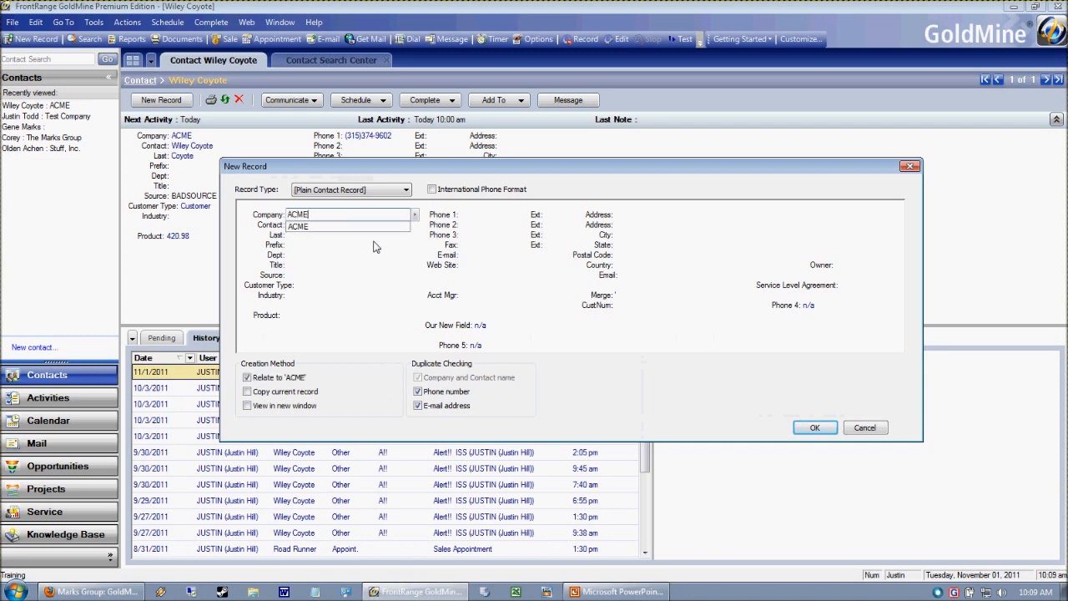
{"action": "left_click", "coordinate": [270, 212]}
{"action": "left_click", "coordinate": [687, 237]}
{"action": "left_click", "coordinate": [324, 225]}
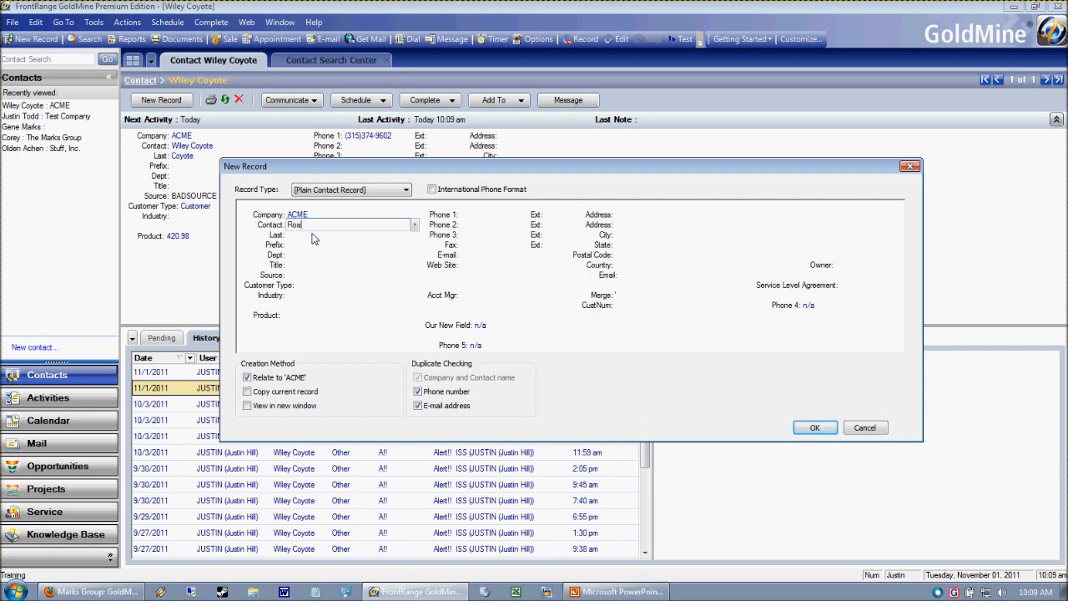
{"action": "key", "text": "Tab"}
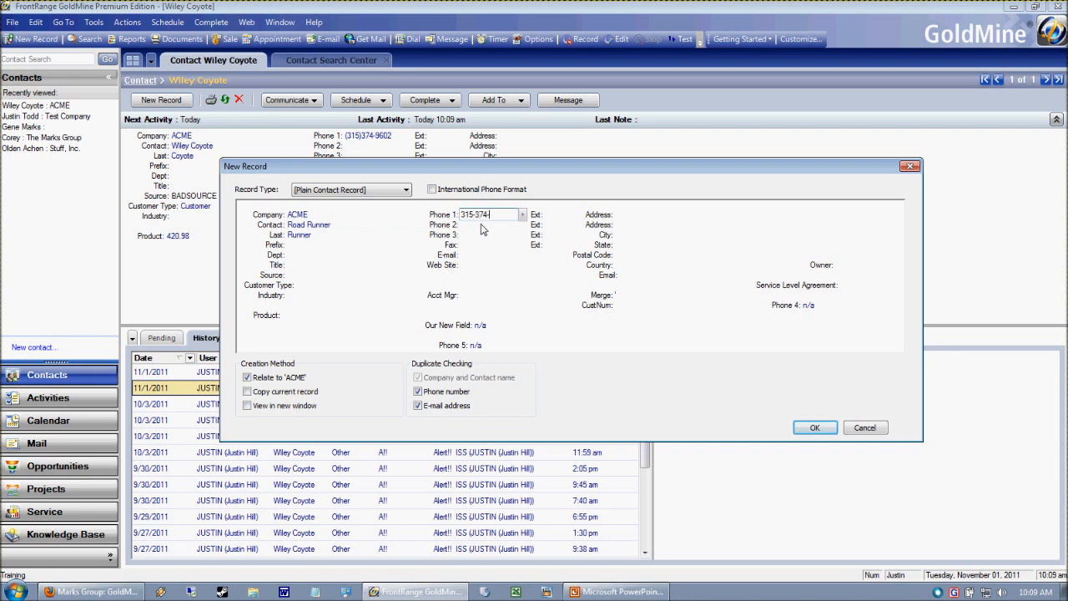
{"action": "key", "text": "Return"}
{"action": "left_click", "coordinate": [814, 429]}
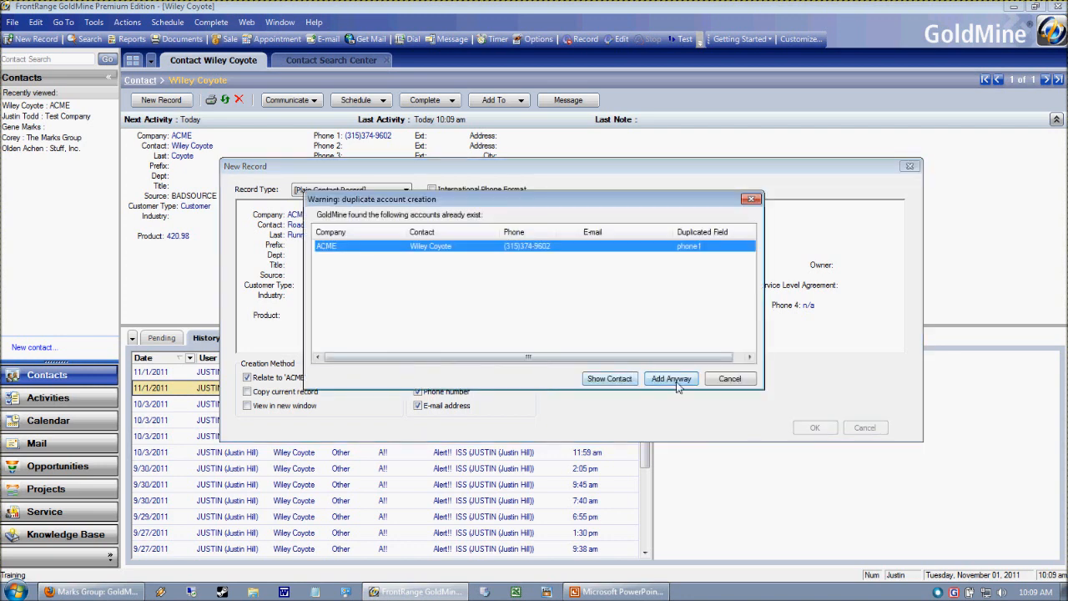
{"action": "left_click", "coordinate": [673, 379]}
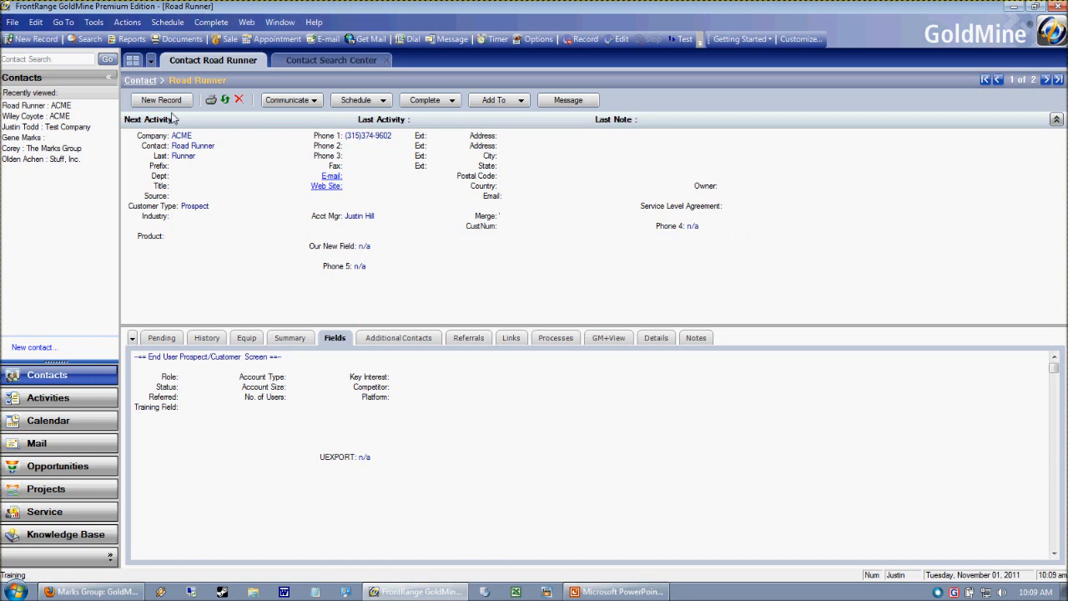
Step: Create another related ACME contact with a different full name and the same phone number, again adding it despite the duplicate matches
{"action": "left_click", "coordinate": [140, 99]}
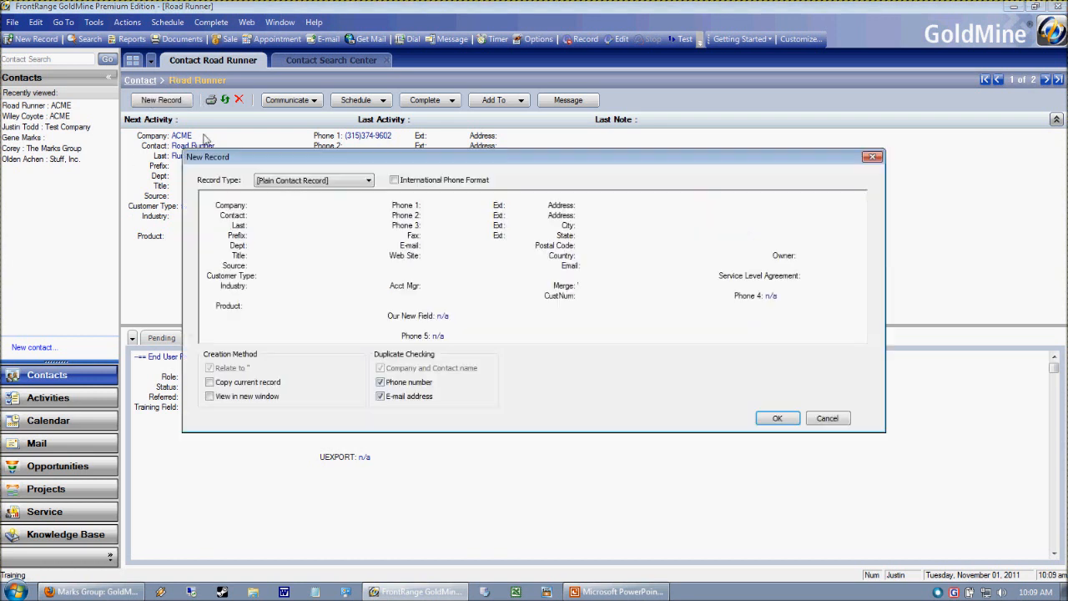
{"action": "left_click", "coordinate": [269, 209]}
{"action": "type", "text": "ACME"}
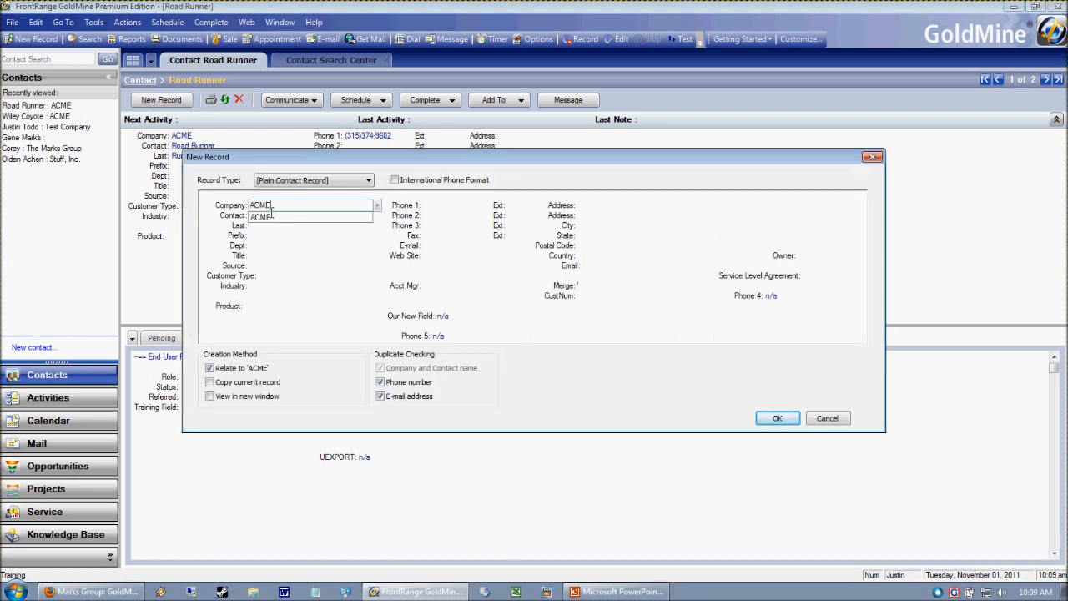
{"action": "left_click", "coordinate": [253, 220]}
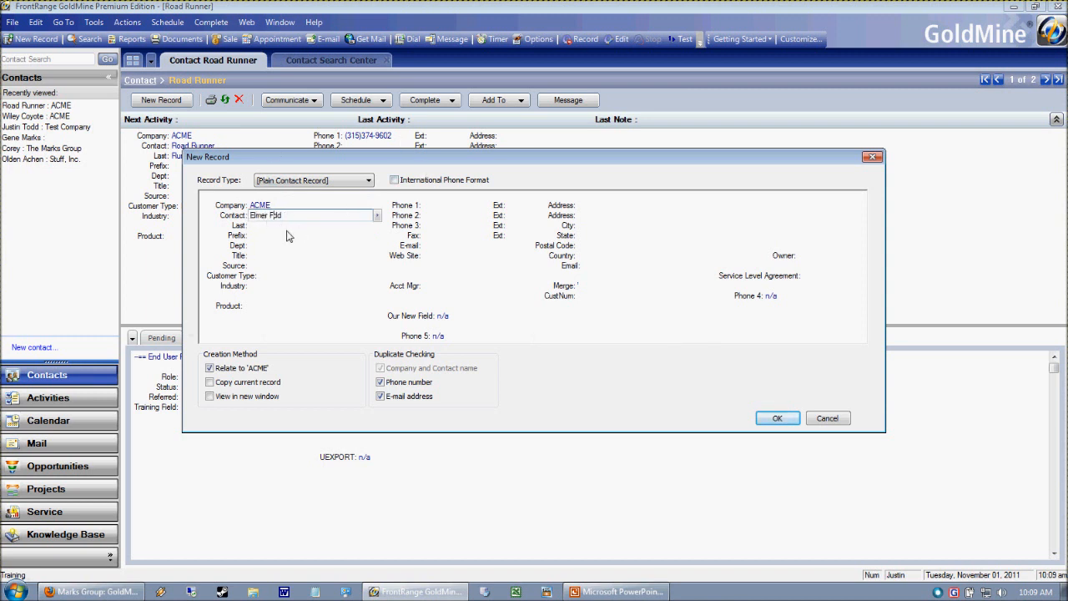
{"action": "left_click", "coordinate": [449, 207]}
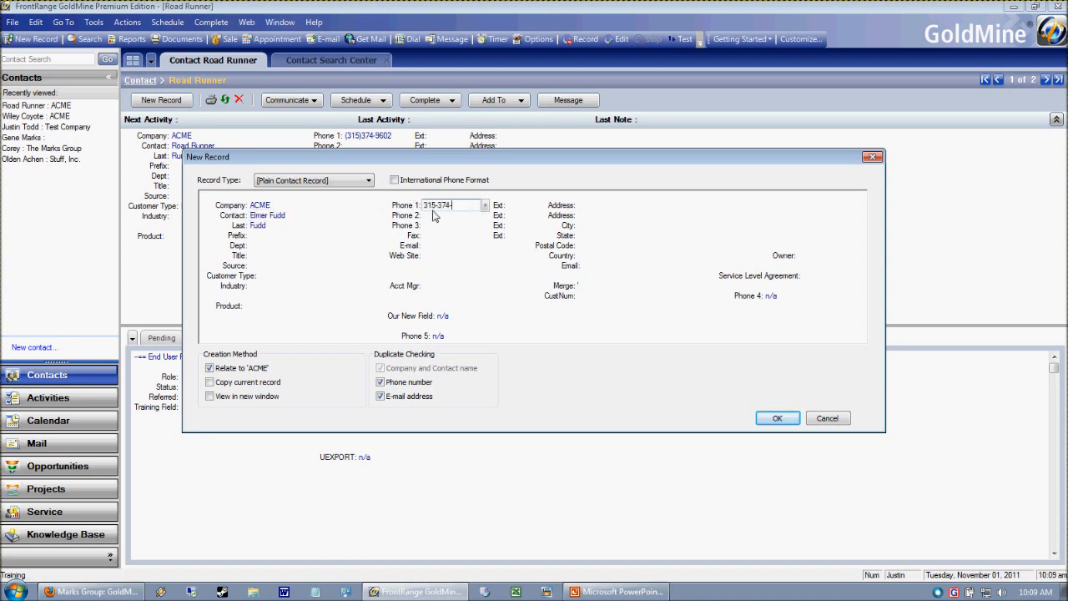
{"action": "left_click", "coordinate": [411, 219]}
{"action": "left_click", "coordinate": [777, 419]}
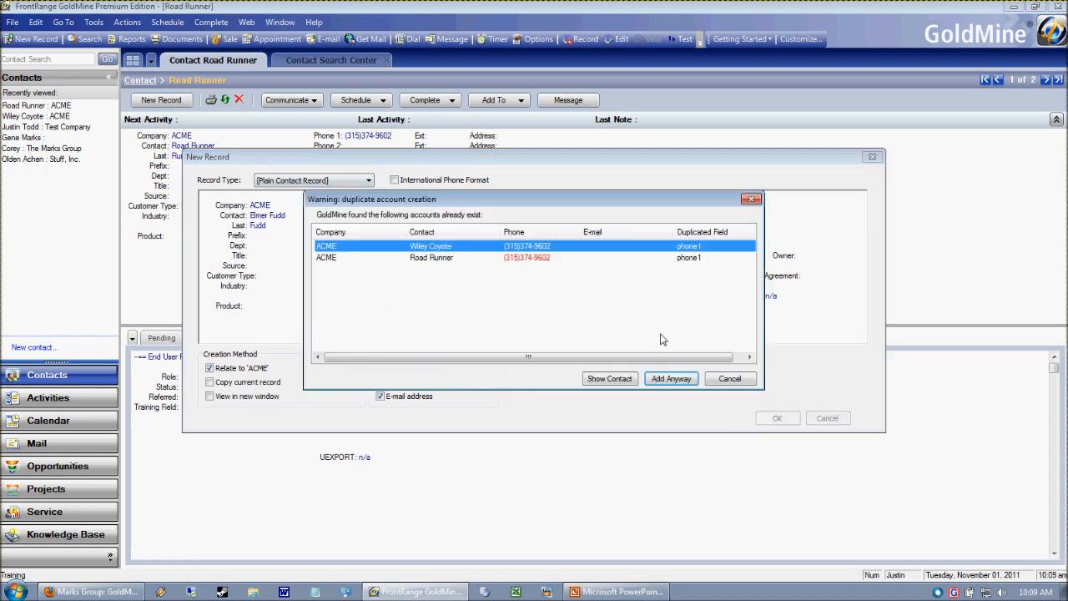
{"action": "left_click_drag", "start_coordinate": [563, 211], "coordinate": [518, 150]}
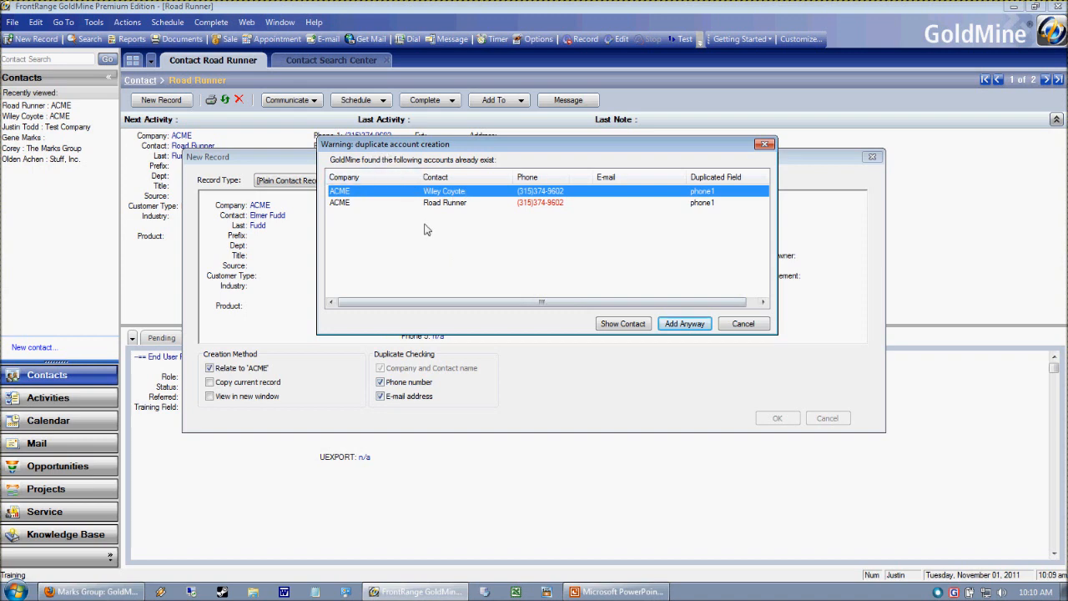
{"action": "left_click", "coordinate": [685, 326]}
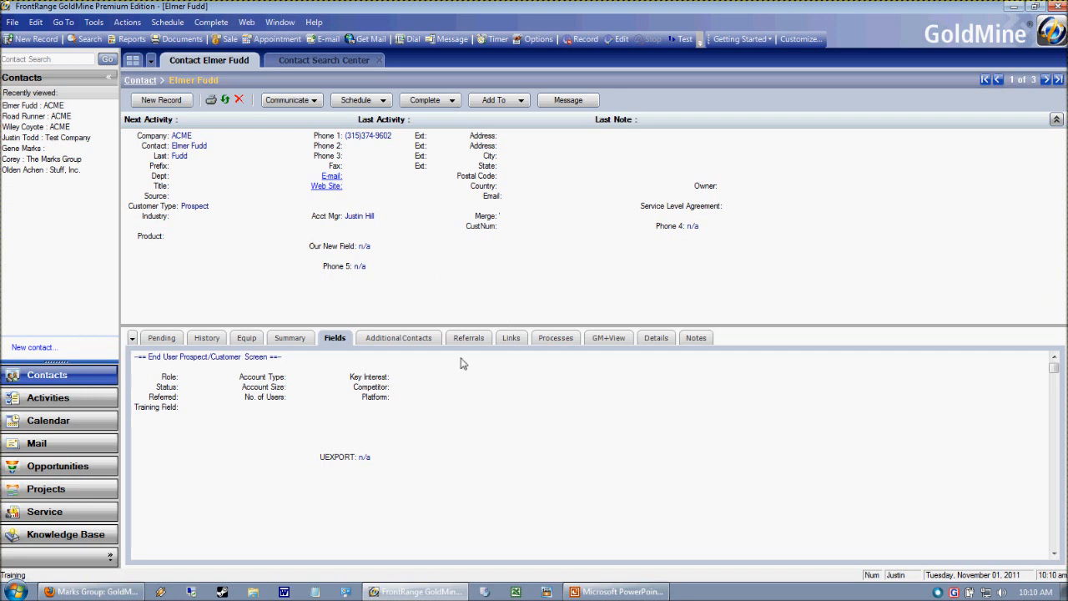
Step: Look up ACME in the contact search by company and examine the matching records, selecting each in turn to compare them
{"action": "left_click", "coordinate": [153, 136]}
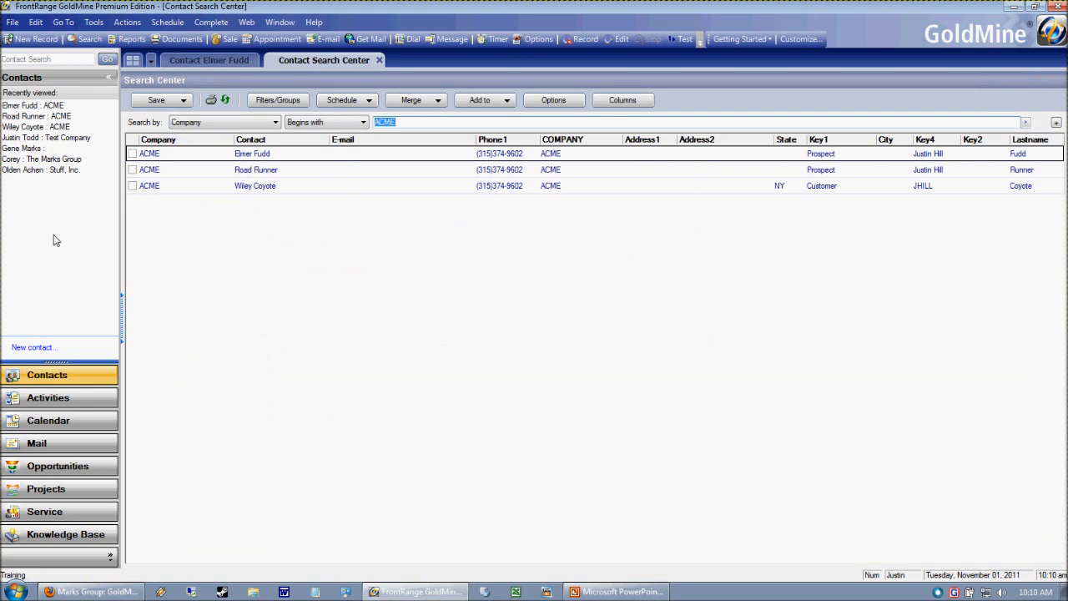
{"action": "left_click", "coordinate": [210, 187]}
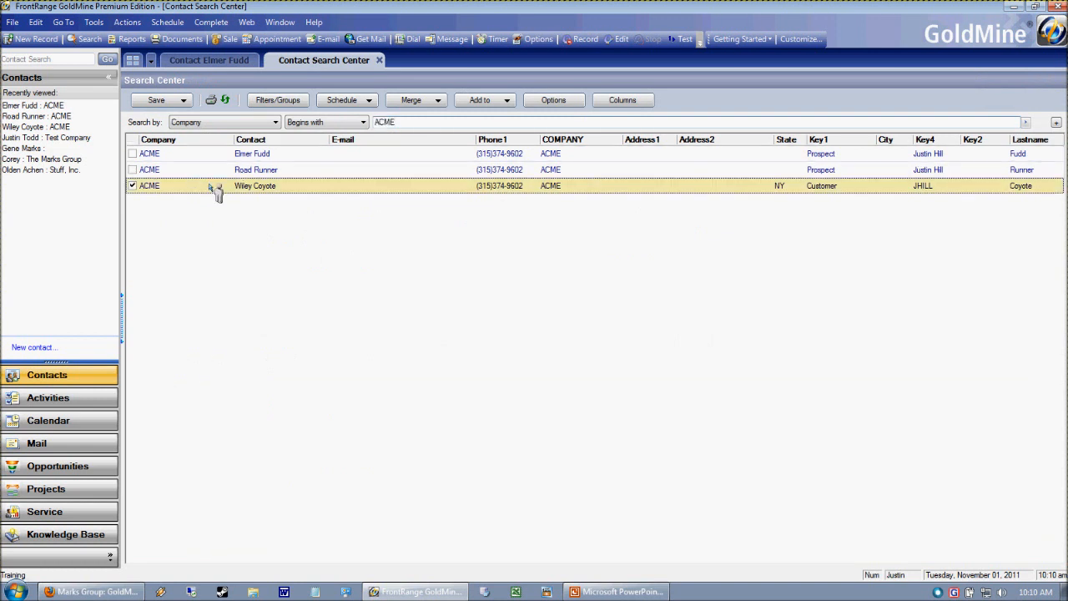
{"action": "left_click", "coordinate": [184, 173]}
{"action": "left_click", "coordinate": [178, 154]}
{"action": "left_click", "coordinate": [168, 171]}
{"action": "left_click", "coordinate": [170, 190]}
{"action": "left_click", "coordinate": [175, 169]}
{"action": "left_click", "coordinate": [177, 156]}
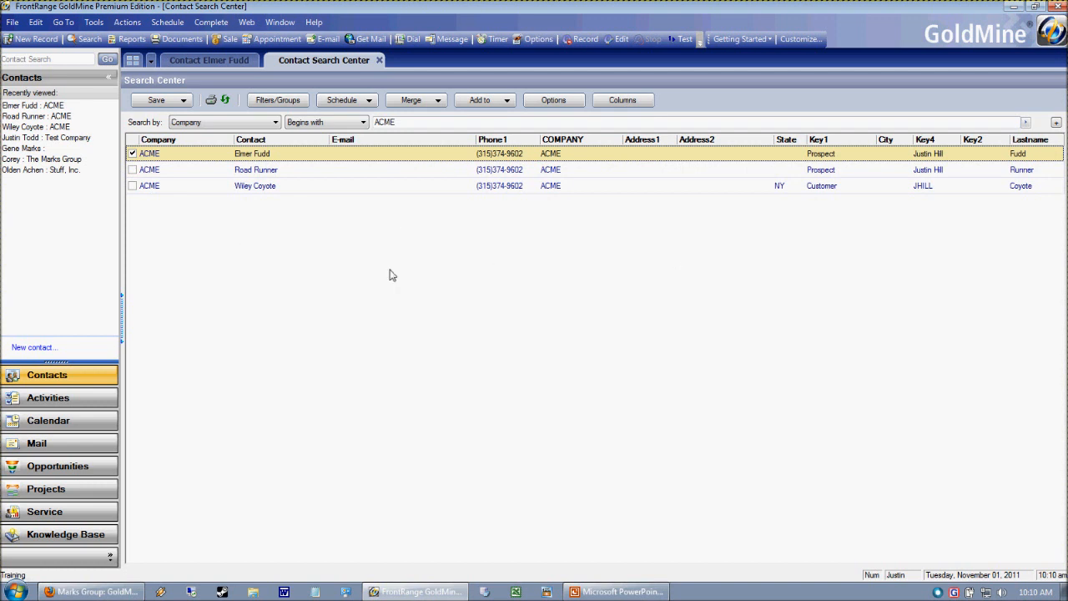
{"action": "left_click", "coordinate": [232, 186]}
{"action": "left_click", "coordinate": [224, 170]}
{"action": "left_click", "coordinate": [226, 154]}
{"action": "left_click", "coordinate": [225, 169]}
{"action": "left_click", "coordinate": [210, 191]}
{"action": "left_click", "coordinate": [218, 156]}
{"action": "left_click", "coordinate": [229, 174]}
{"action": "left_click", "coordinate": [233, 155]}
{"action": "left_click", "coordinate": [228, 190]}
{"action": "left_click", "coordinate": [214, 171]}
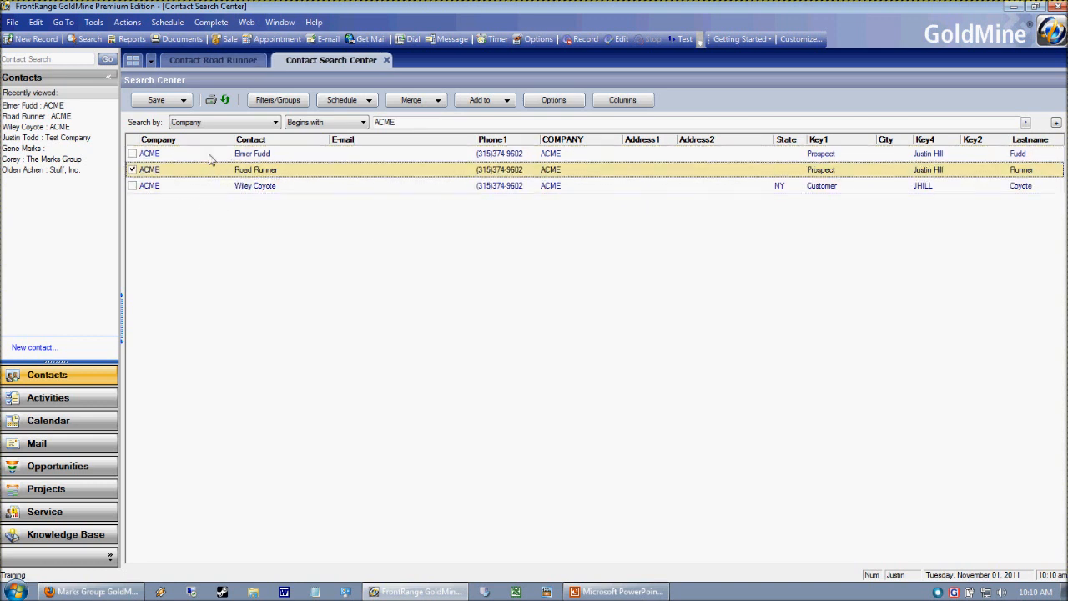
{"action": "left_click", "coordinate": [212, 157]}
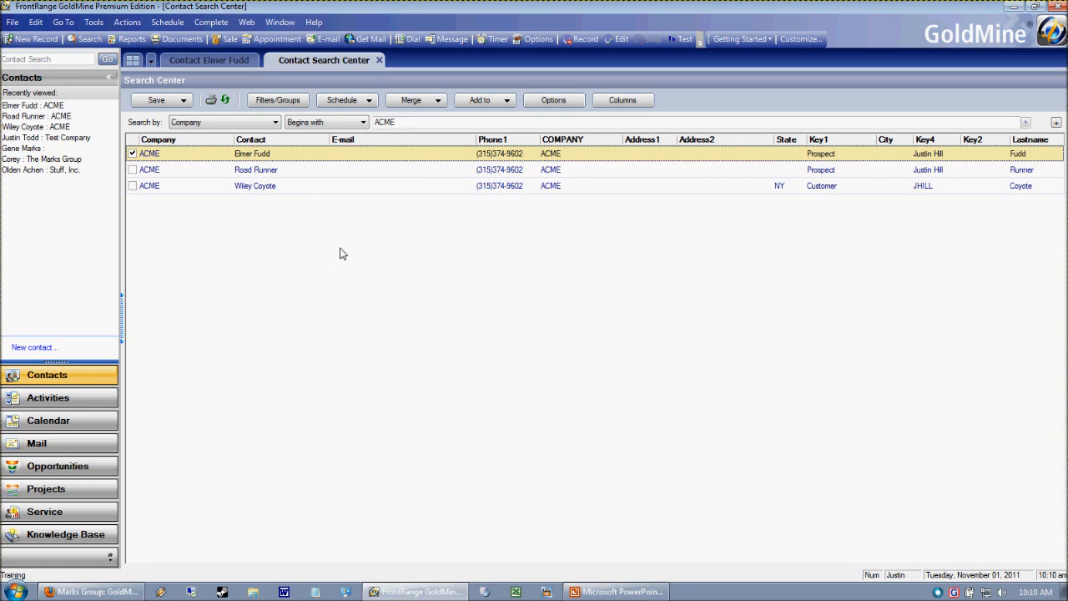
{"action": "left_click", "coordinate": [503, 189]}
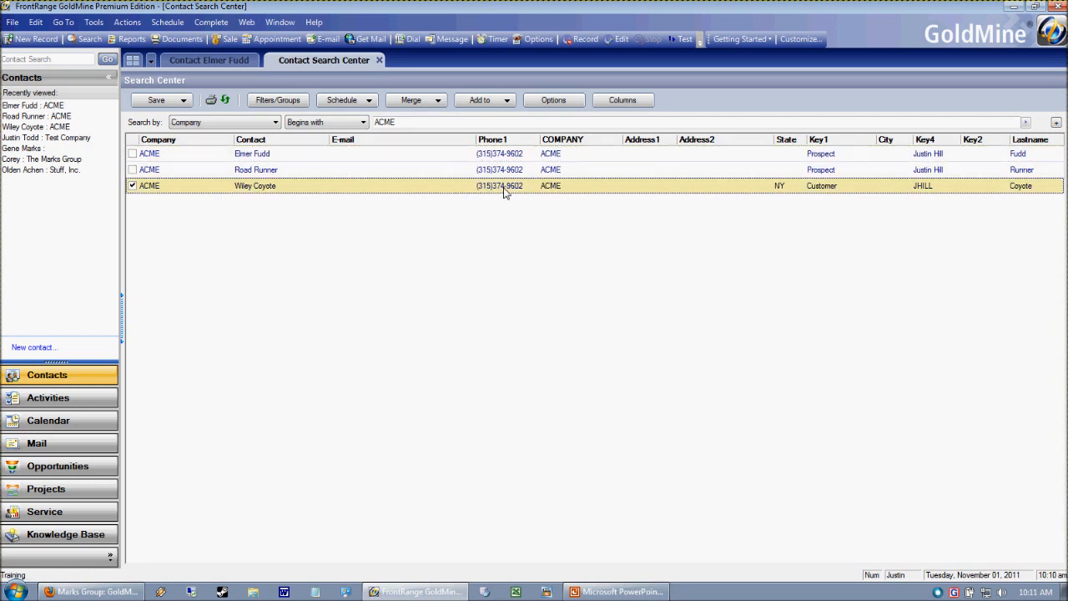
Step: Step through the ACME search results again, comparing the phone number and contact name of each record
{"action": "left_click", "coordinate": [512, 175]}
{"action": "left_click", "coordinate": [513, 159]}
{"action": "left_click", "coordinate": [507, 187]}
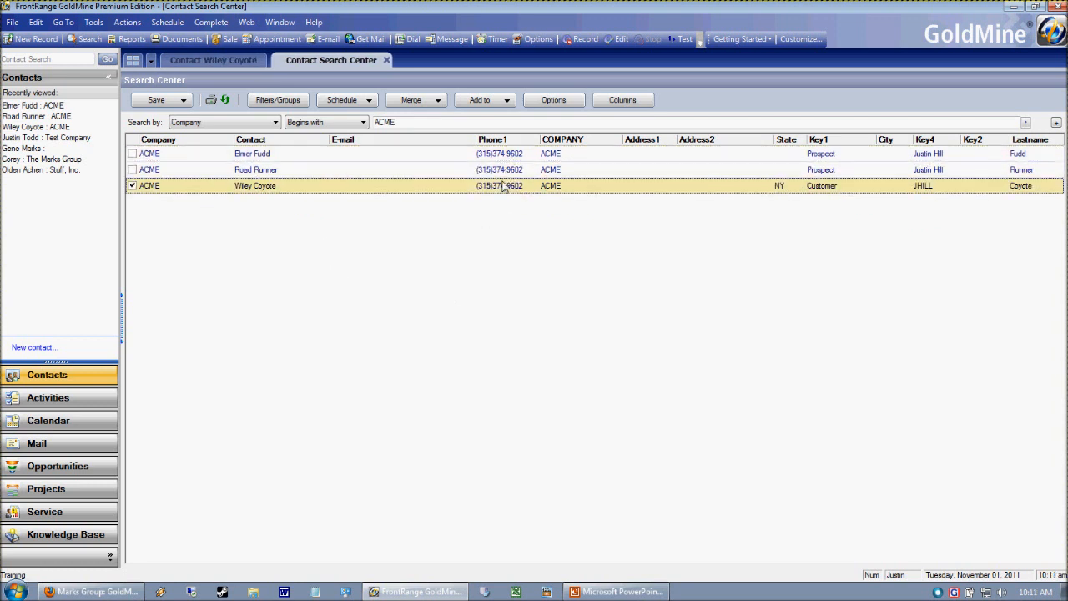
{"action": "left_click", "coordinate": [503, 173]}
{"action": "left_click", "coordinate": [508, 158]}
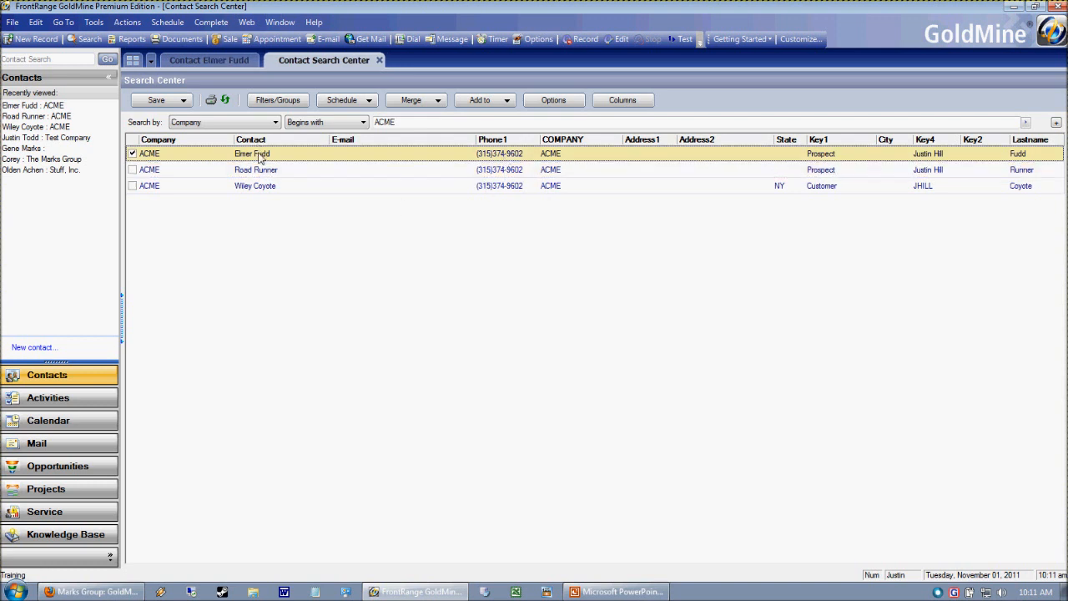
{"action": "left_click", "coordinate": [264, 187]}
{"action": "left_click", "coordinate": [264, 173]}
{"action": "left_click", "coordinate": [264, 159]}
Step: Create a duplicate related ACME record with the full name of an existing contact and the same phone number, adding it despite the duplicate match
{"action": "left_click", "coordinate": [198, 58]}
{"action": "left_click", "coordinate": [161, 99]}
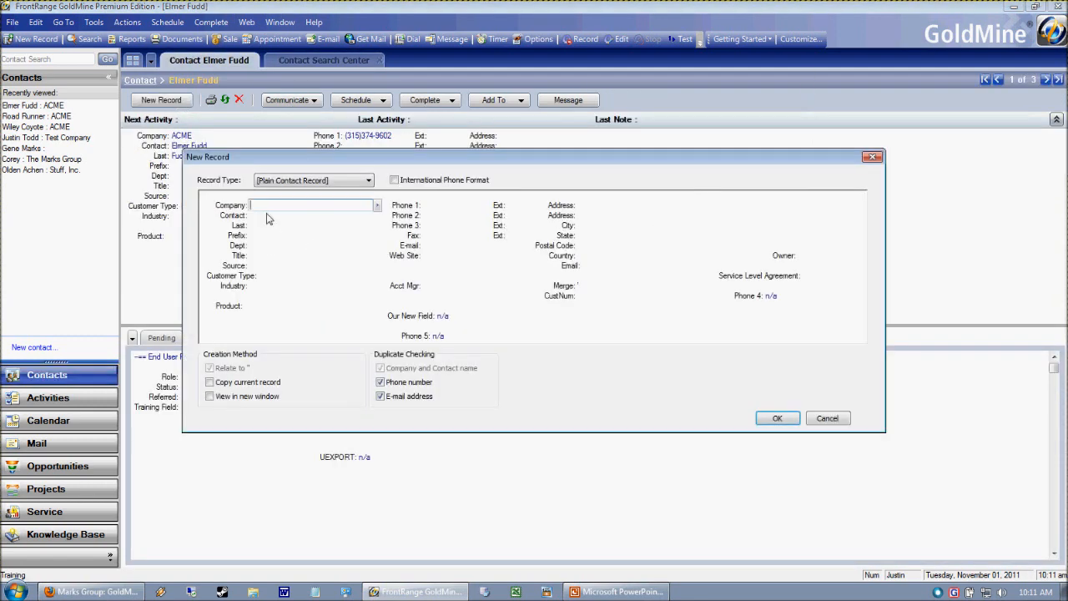
{"action": "type", "text": "ACME"}
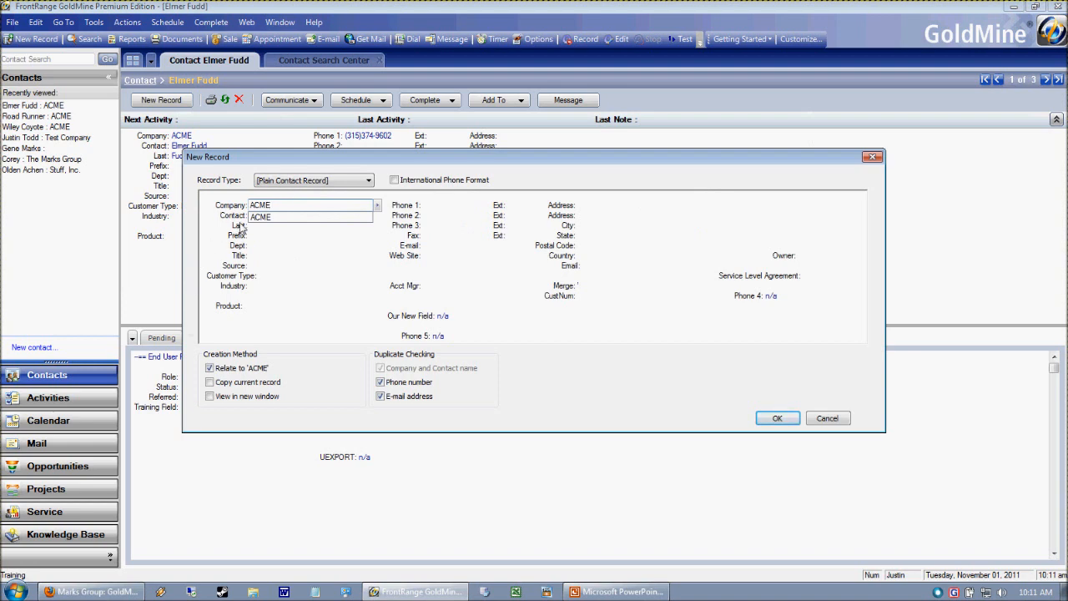
{"action": "left_click", "coordinate": [260, 226]}
{"action": "left_click", "coordinate": [255, 219]}
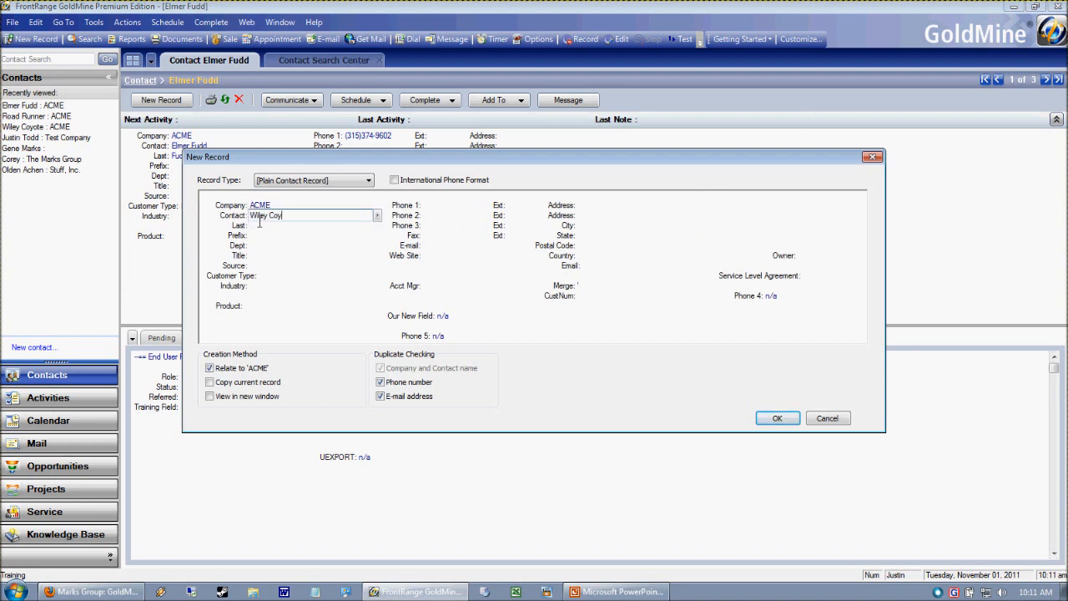
{"action": "left_click", "coordinate": [440, 206]}
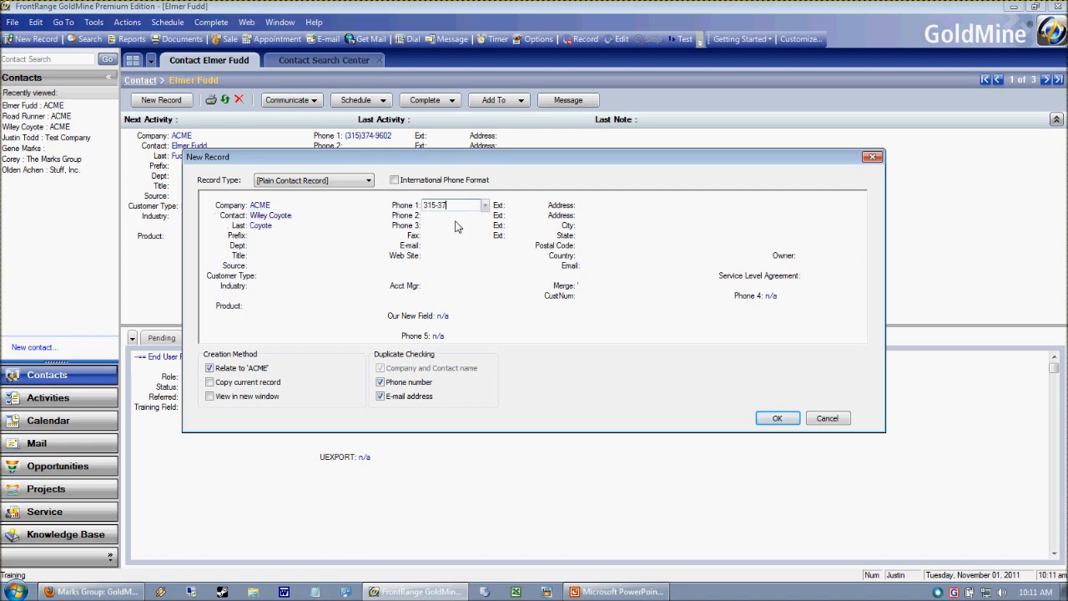
{"action": "left_click", "coordinate": [777, 418]}
{"action": "left_click", "coordinate": [662, 381]}
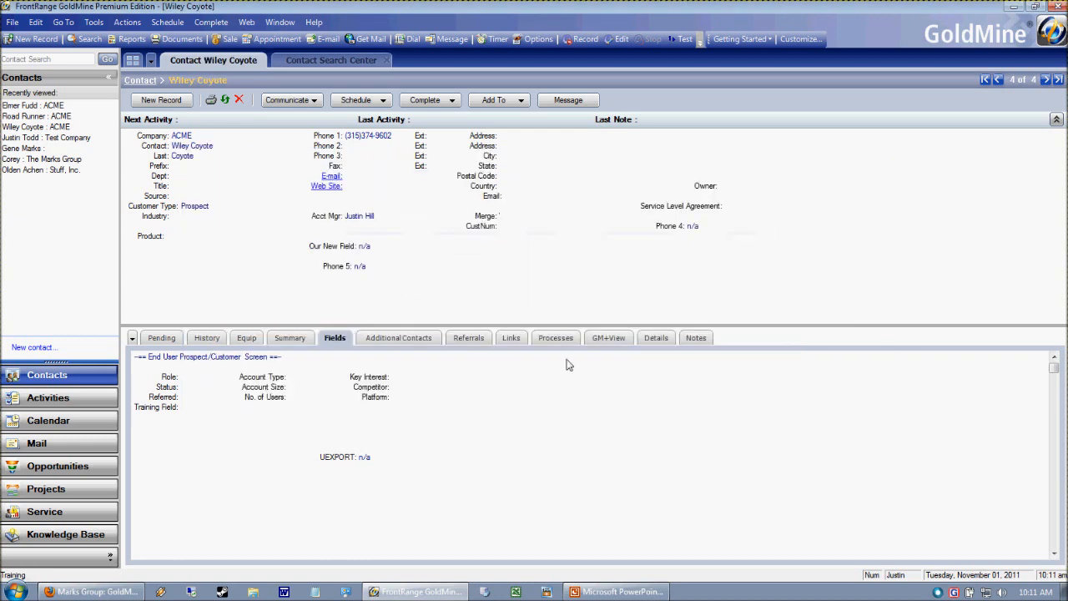
Step: Create another record with the same full name and phone number but no company, adding it despite the duplicate matches
{"action": "left_click", "coordinate": [161, 100]}
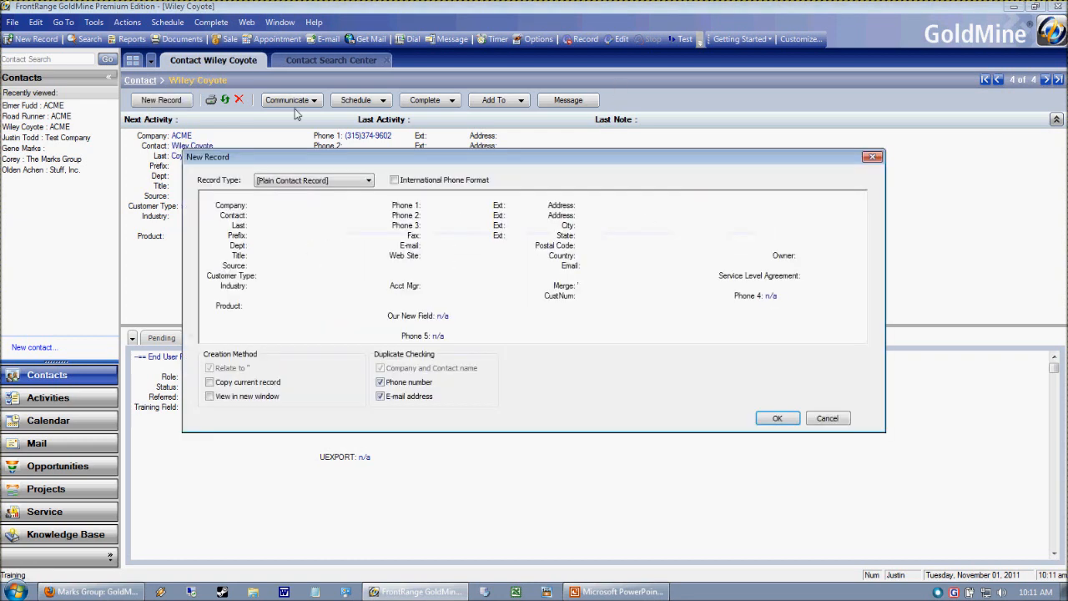
{"action": "left_click_drag", "start_coordinate": [334, 148], "coordinate": [441, 144]}
{"action": "left_click", "coordinate": [378, 203]}
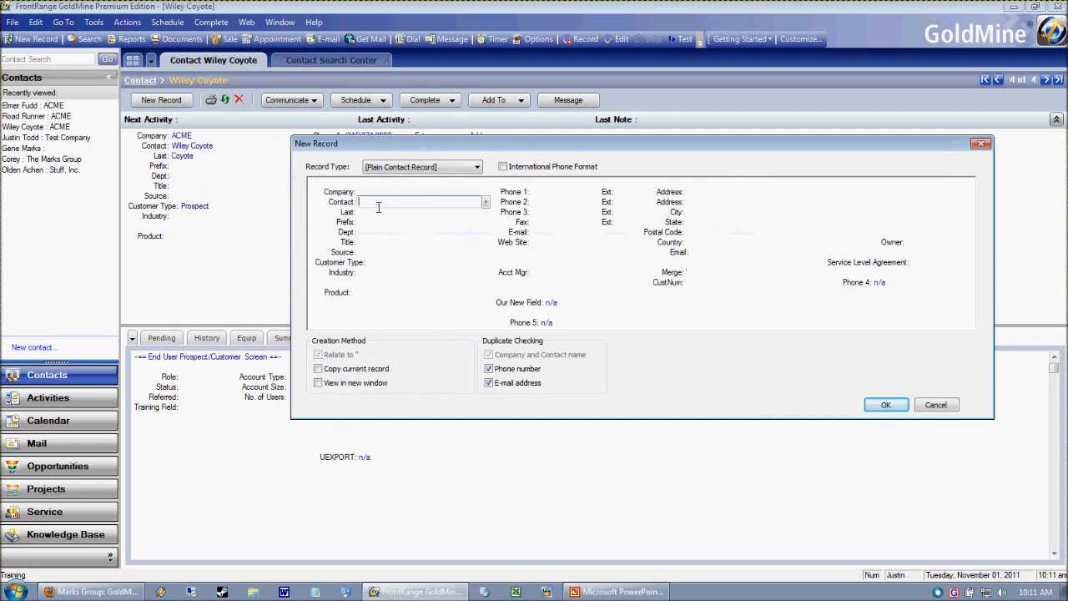
{"action": "type", "text": "Wiley Coyote"}
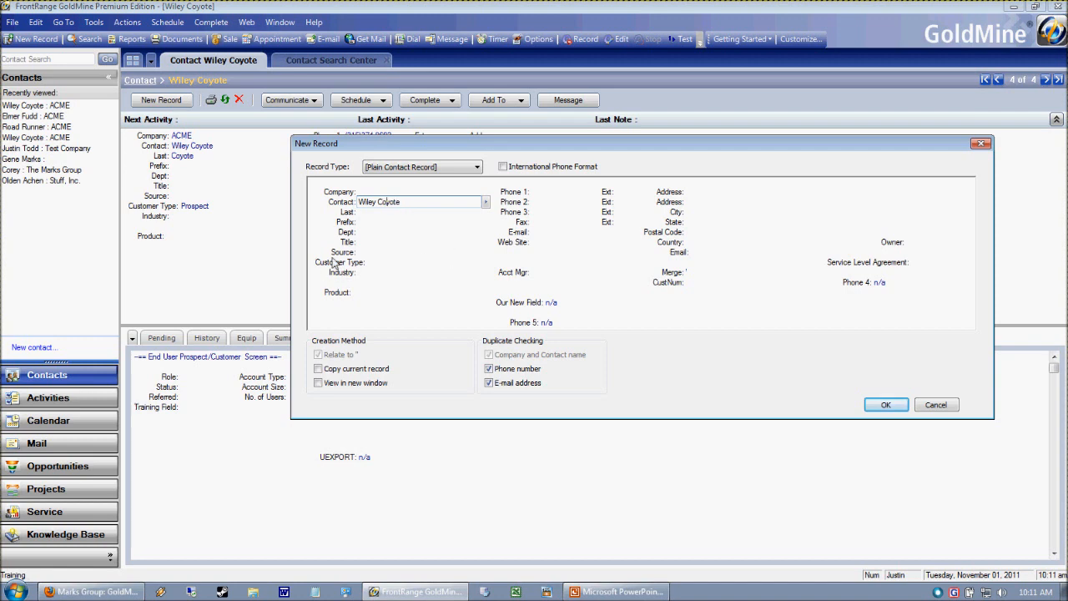
{"action": "left_click", "coordinate": [341, 214]}
{"action": "left_click", "coordinate": [555, 192]}
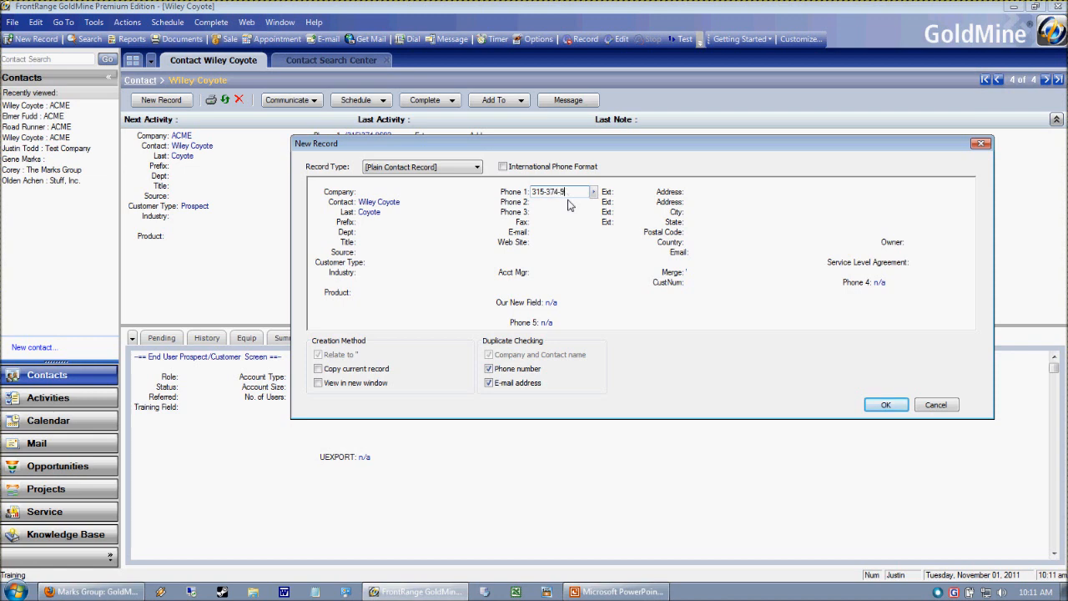
{"action": "left_click", "coordinate": [887, 405]}
{"action": "left_click", "coordinate": [668, 381]}
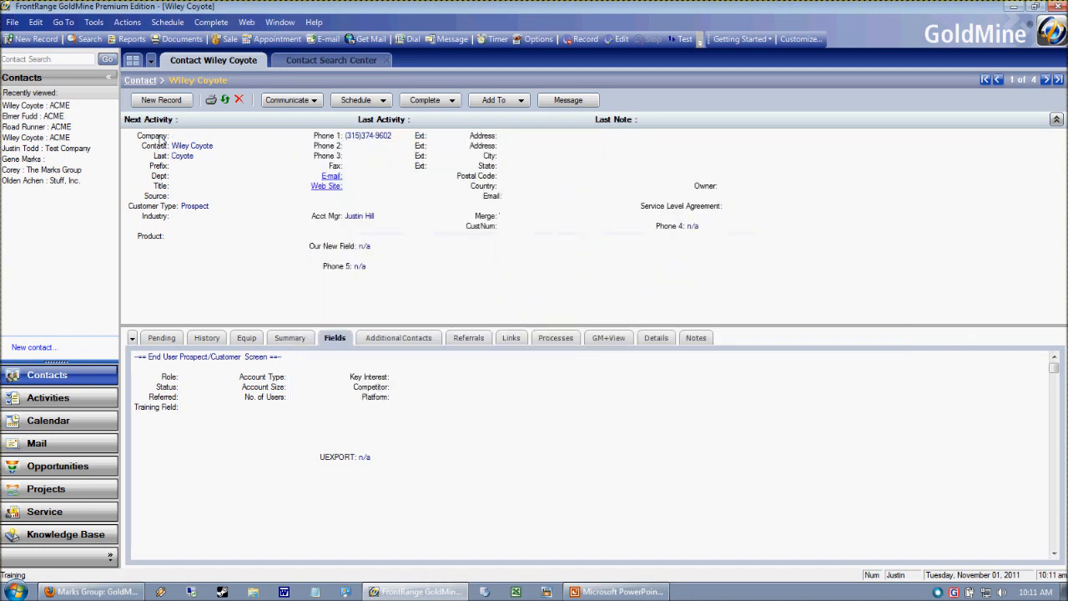
Step: Look up the duplicated name in the contact search by primary contact and select the last ACME match
{"action": "left_click", "coordinate": [155, 146]}
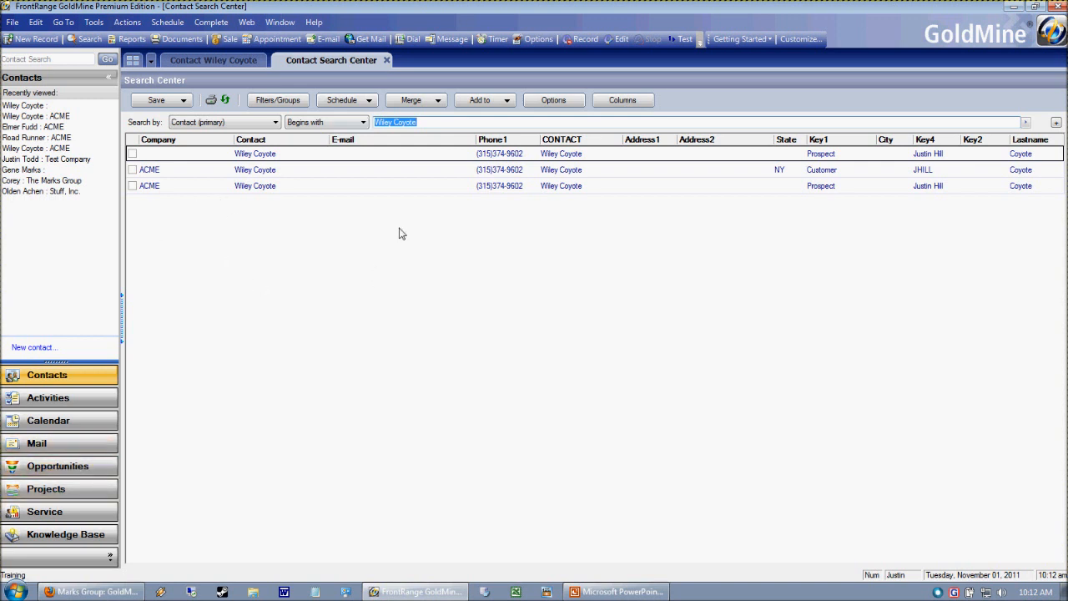
{"action": "left_click", "coordinate": [160, 190]}
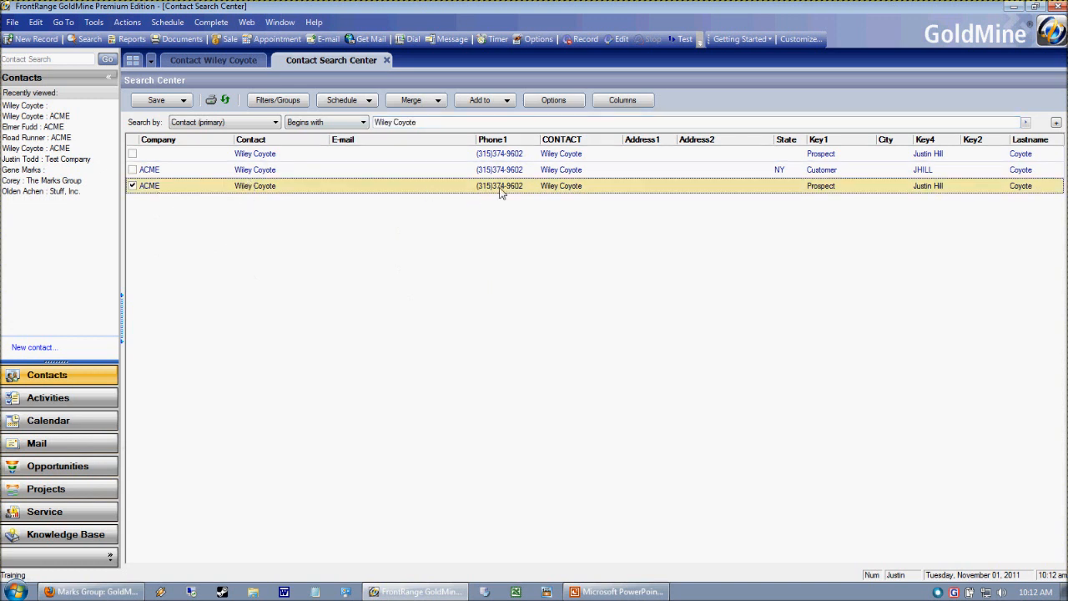
{"action": "left_click", "coordinate": [175, 191]}
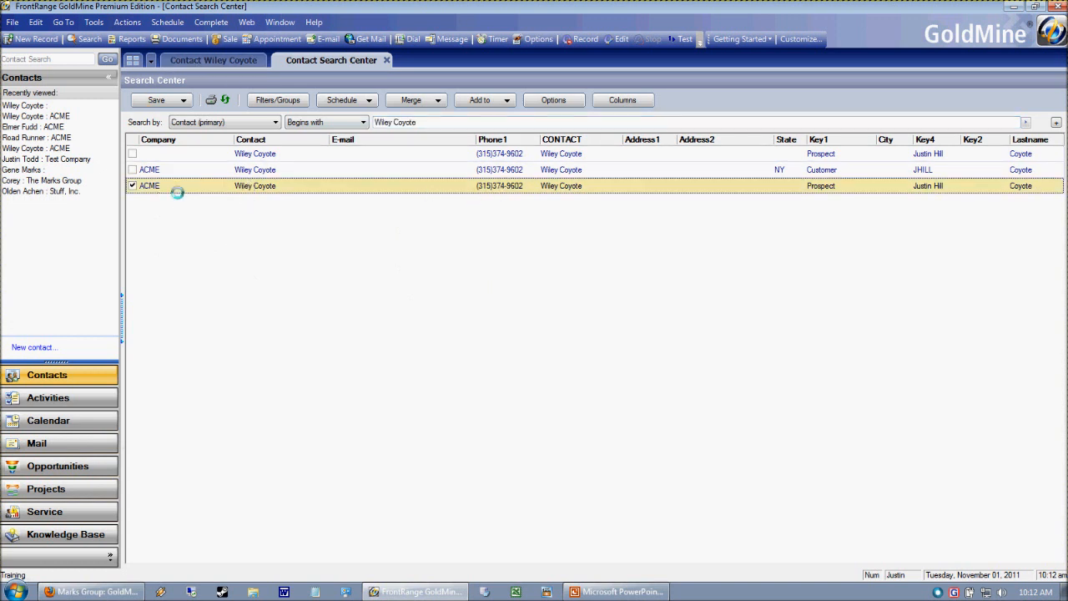
Step: Change the contact search to look by company for records beginning with acme
{"action": "left_click", "coordinate": [221, 123]}
{"action": "left_click", "coordinate": [176, 195]}
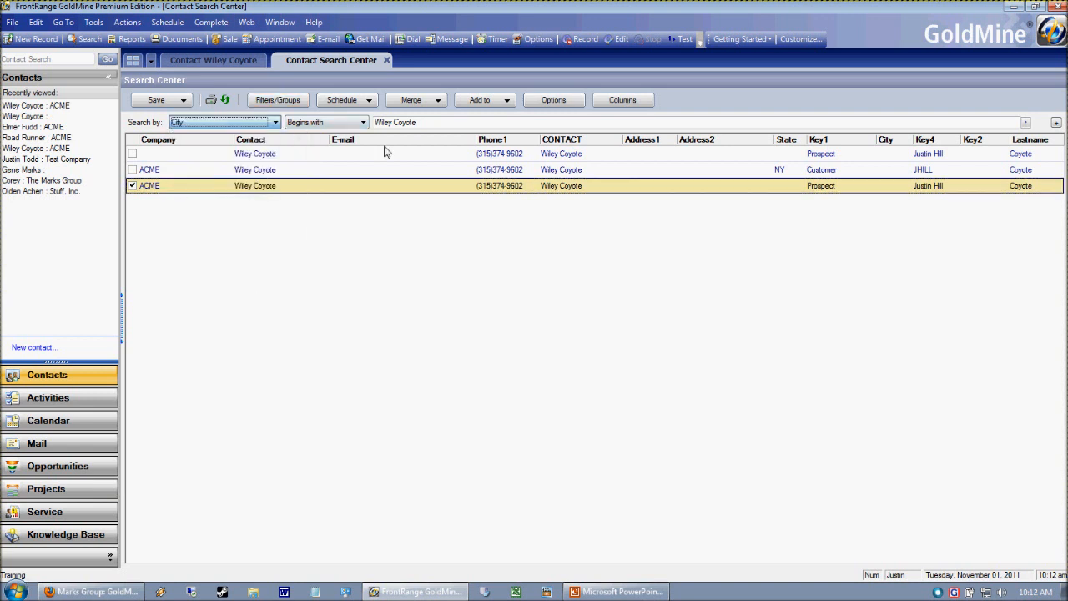
{"action": "type", "text": "acme"}
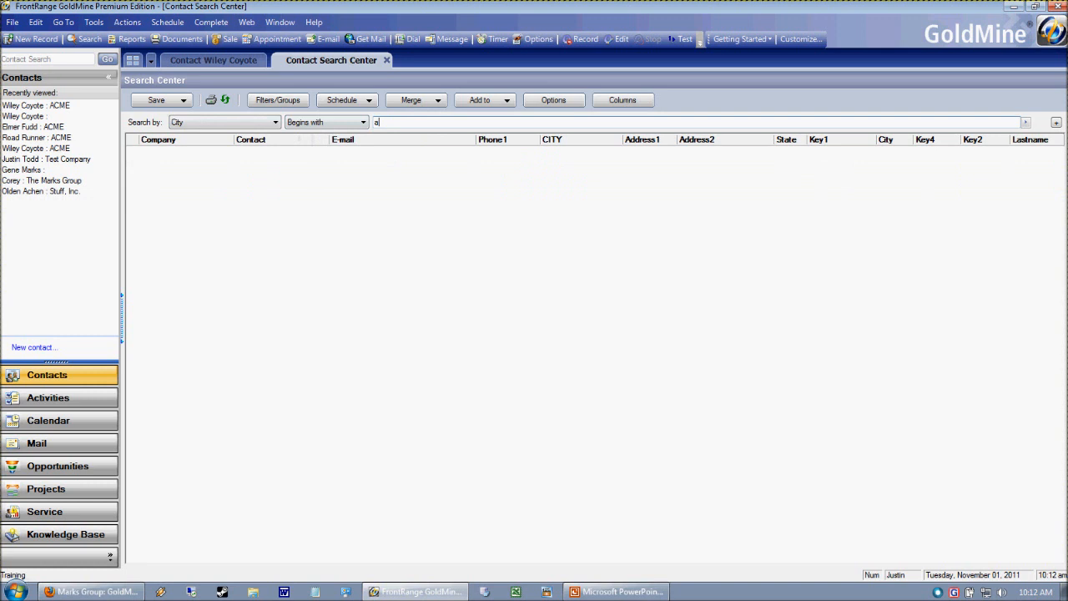
{"action": "left_click", "coordinate": [261, 124]}
{"action": "left_click", "coordinate": [214, 145]}
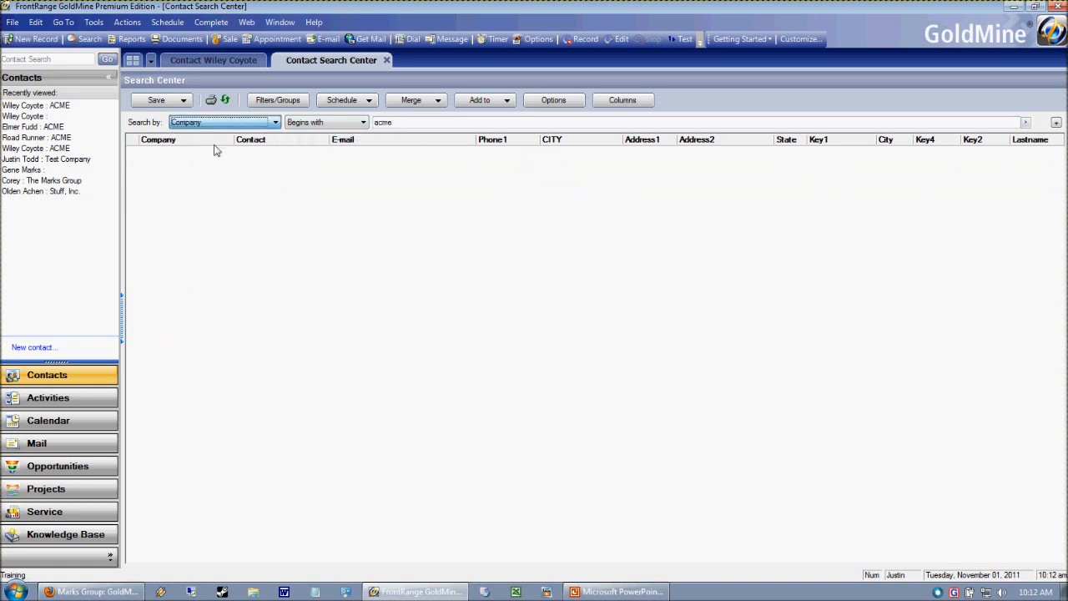
{"action": "left_click", "coordinate": [410, 121]}
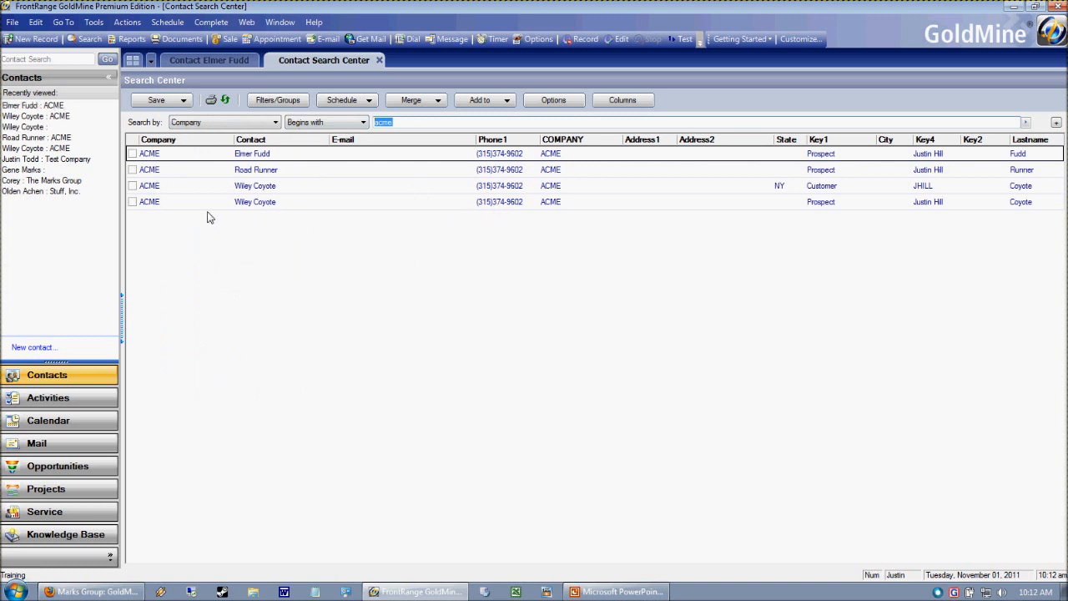
Step: Examine the acme search results row by row for records sharing the same contact name, company and phone number
{"action": "left_click", "coordinate": [264, 171]}
{"action": "left_click", "coordinate": [262, 155]}
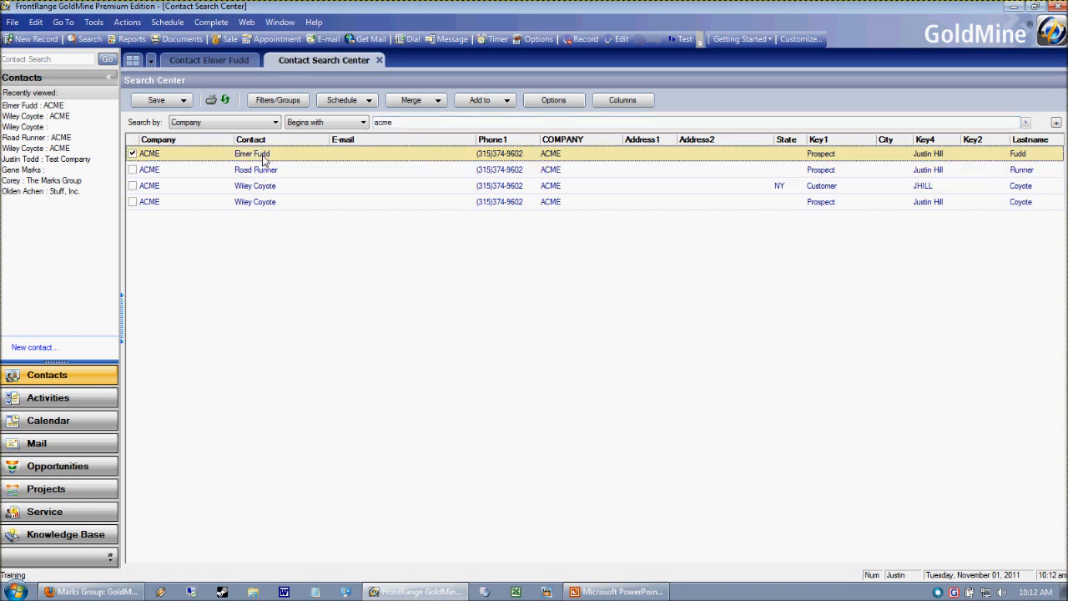
{"action": "left_click", "coordinate": [254, 184]}
{"action": "left_click", "coordinate": [246, 201]}
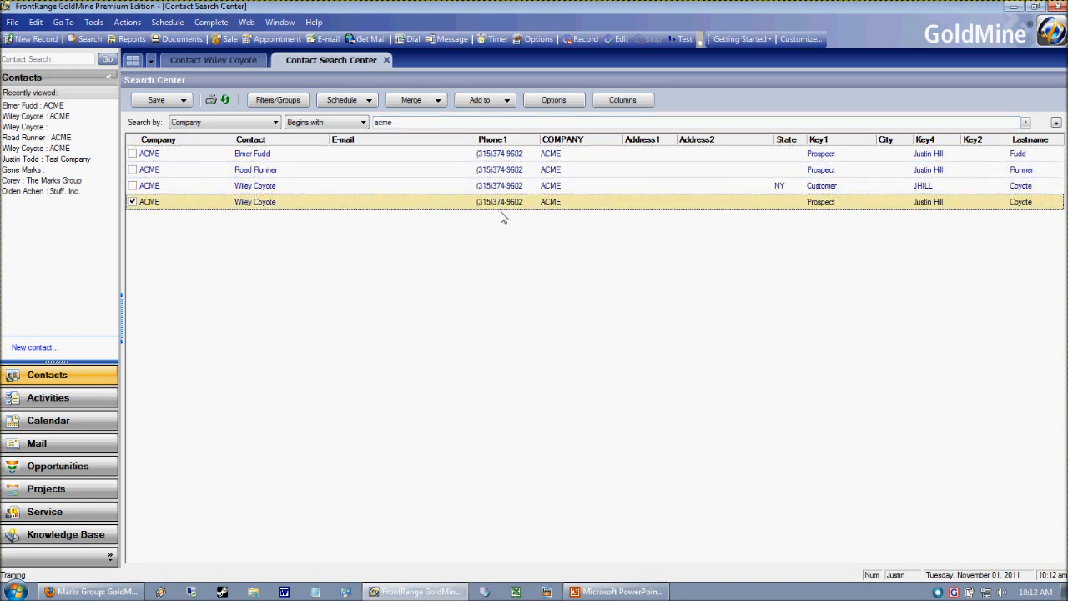
{"action": "left_click", "coordinate": [513, 187]}
{"action": "key", "text": "Up"}
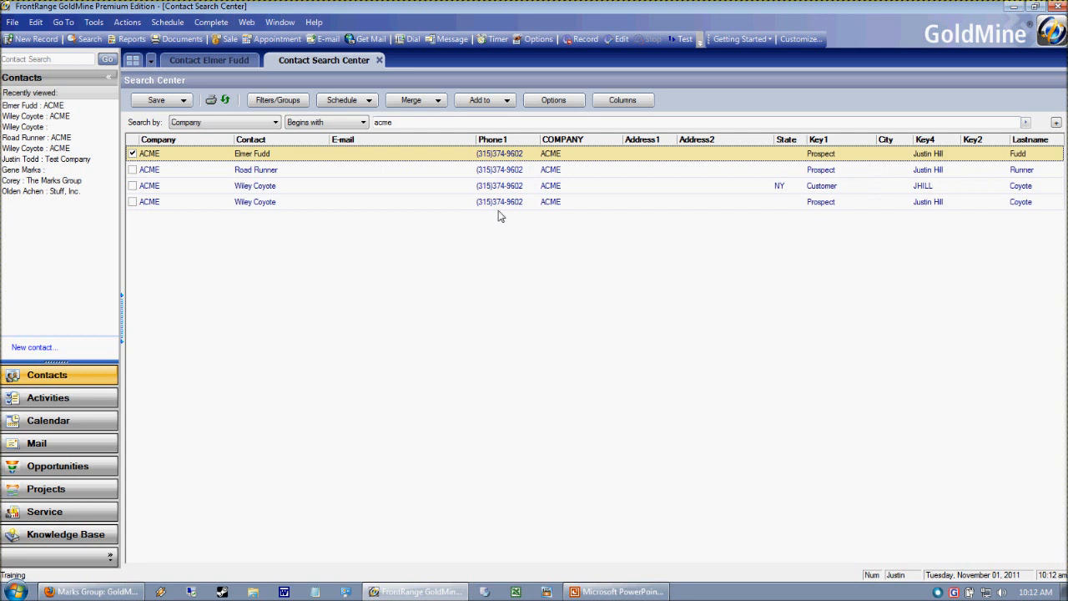
{"action": "left_click", "coordinate": [331, 208]}
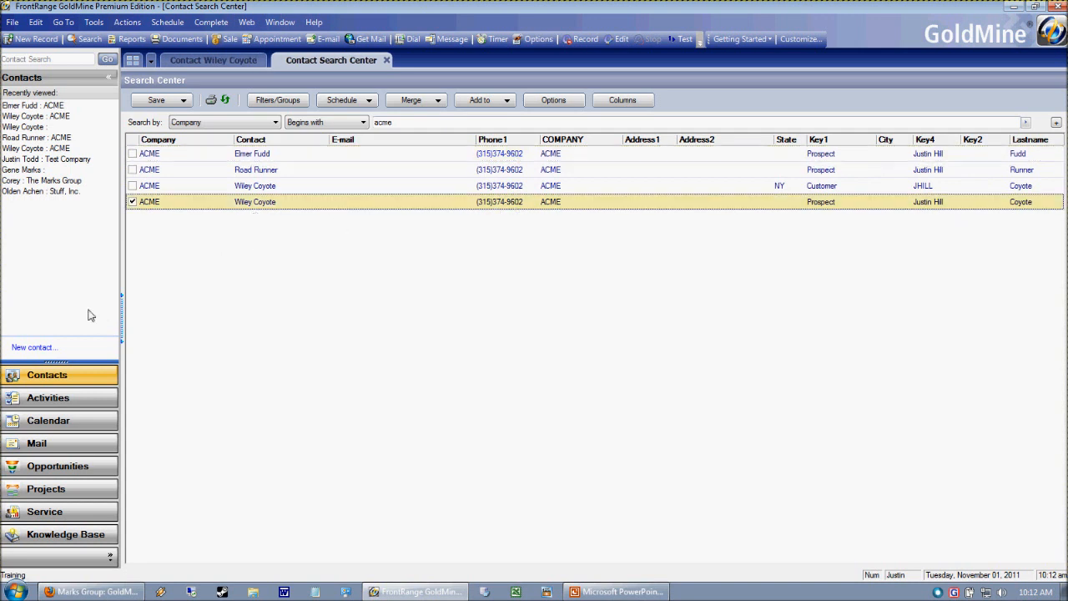
{"action": "left_click", "coordinate": [251, 188]}
{"action": "left_click", "coordinate": [281, 205]}
Step: Open the SQL Query tool and enter the clause SELECT CONTACT, COMPANY, PHONE1
{"action": "left_click", "coordinate": [94, 22]}
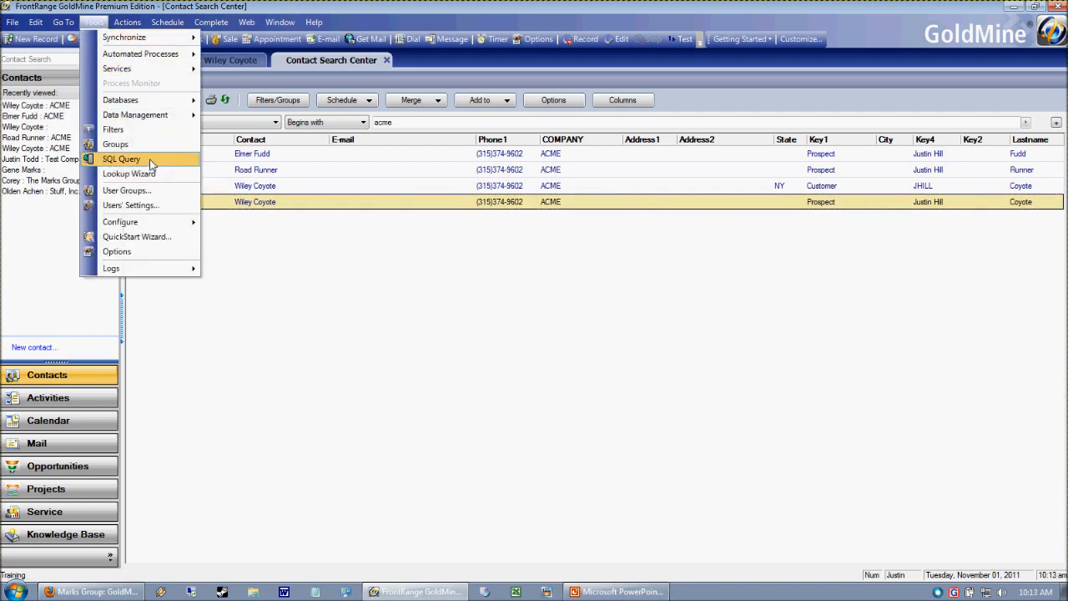
{"action": "left_click", "coordinate": [122, 158]}
{"action": "left_click", "coordinate": [302, 158]}
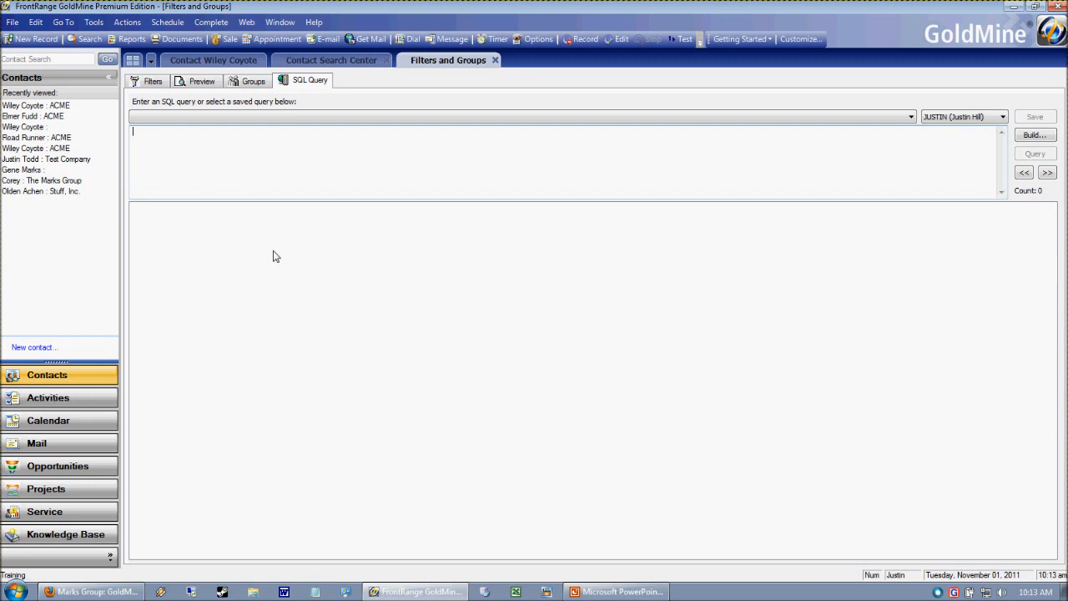
{"action": "key", "text": "Caps_Lock"}
{"action": "type", "text": "SELECT CONTACT."}
{"action": "type", "text": " COMPANY, PHONE1"}
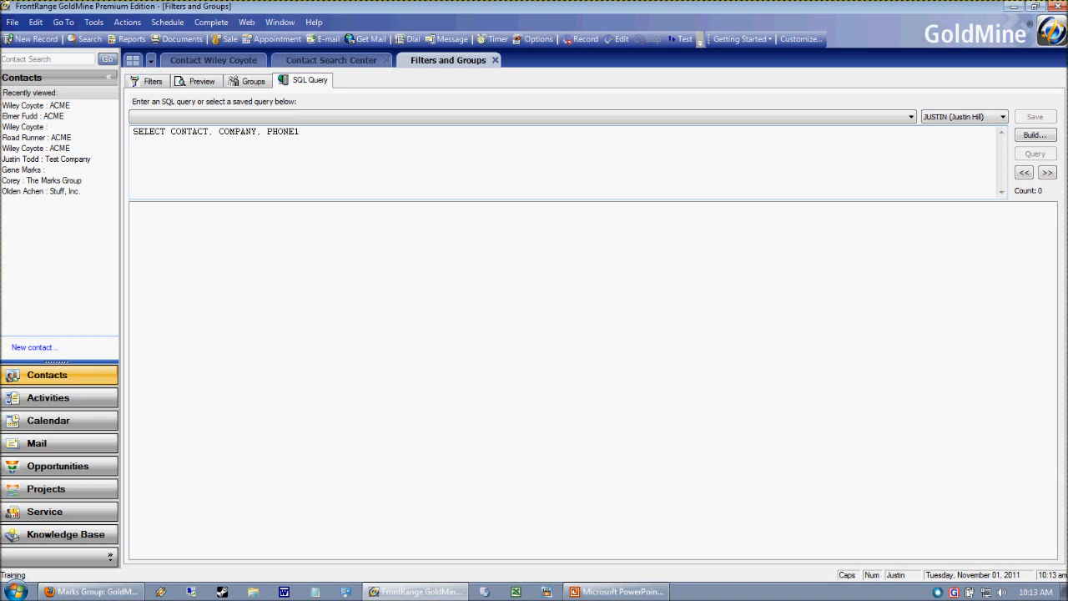
Step: Add FROM CONTACT1 on the second line of the query and append COUNT(*) to the selected columns
{"action": "type", "text": "ONTACT1"}
{"action": "key", "text": "Home"}
{"action": "type", "text": "FROM"}
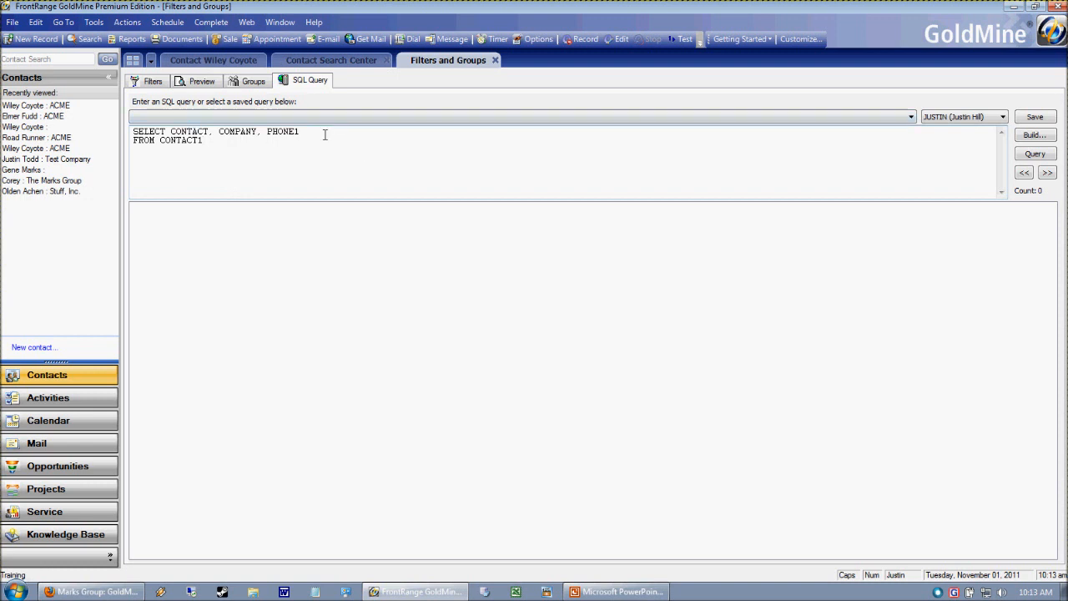
{"action": "type", "text": "OUNT(*"}
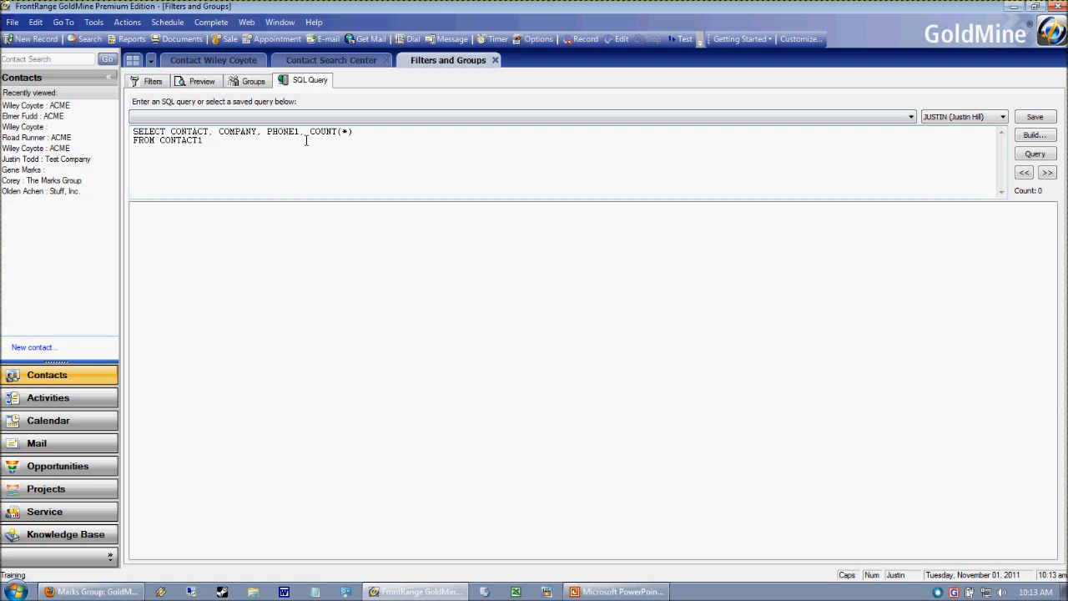
{"action": "left_click_drag", "start_coordinate": [310, 132], "coordinate": [356, 133]}
{"action": "left_click", "coordinate": [360, 140]}
{"action": "left_click", "coordinate": [224, 140]}
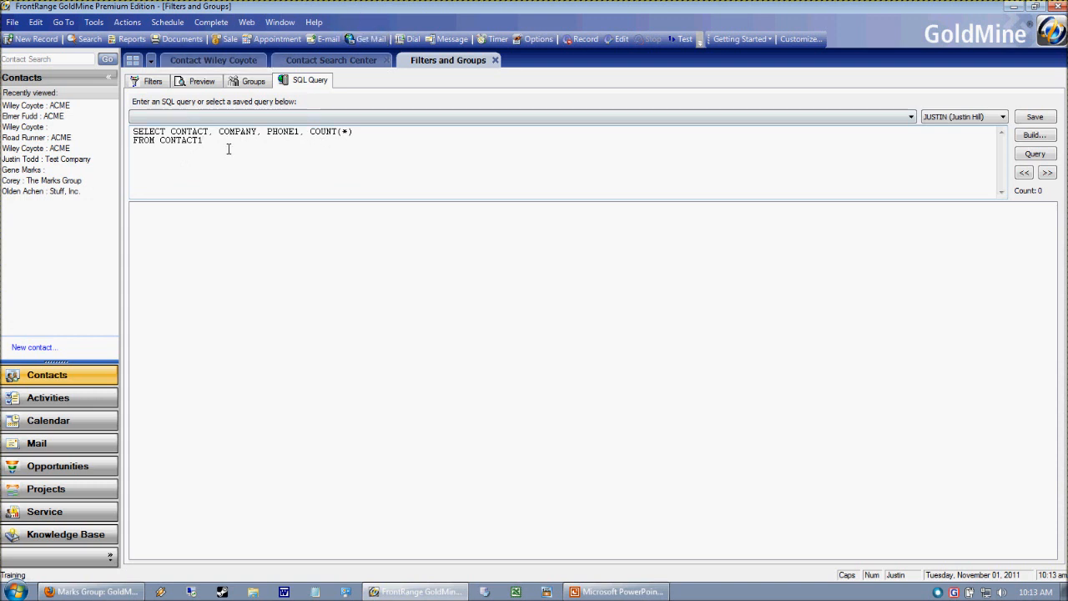
Step: Add GROUP BY CONTACT, COMPANY, PHONE1 as the third line and run the query
{"action": "type", "text": "GROUP BY CIONT"}
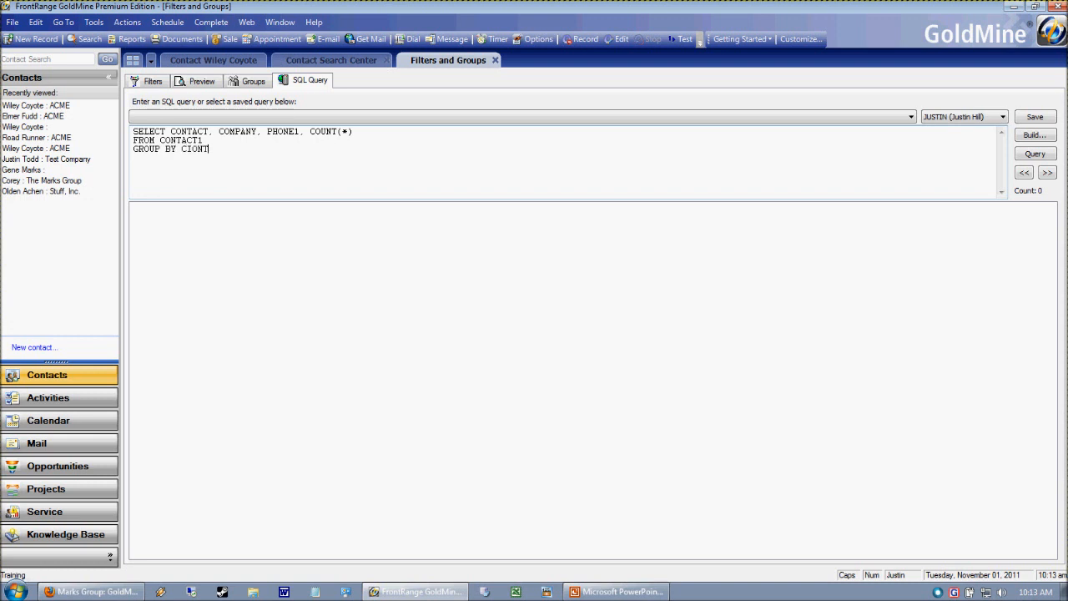
{"action": "type", "text": "ONTACT, COPMANY,PHONE1"}
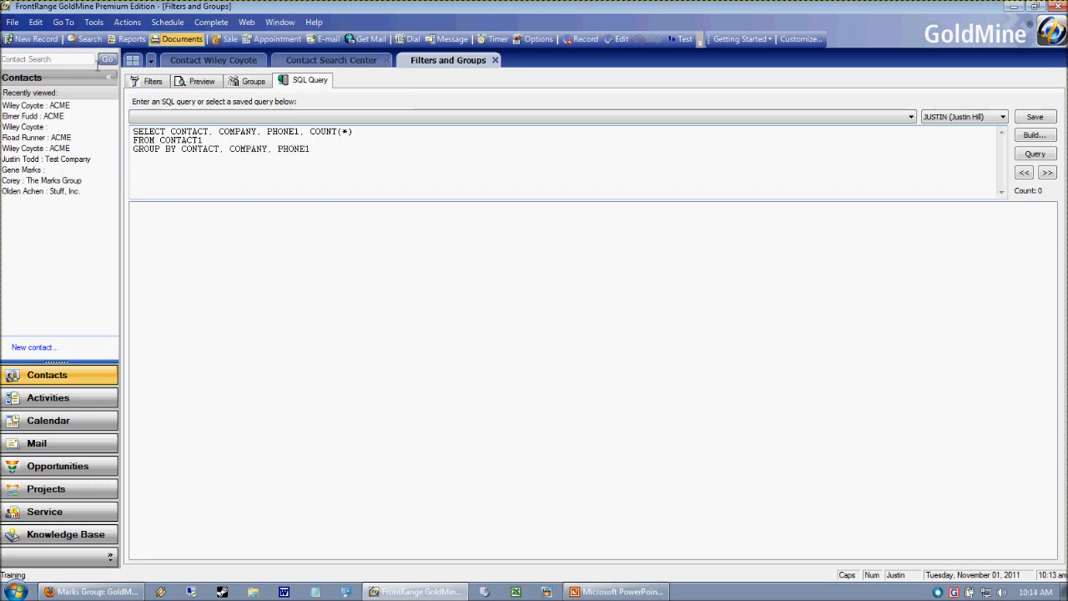
{"action": "left_click", "coordinate": [1034, 155]}
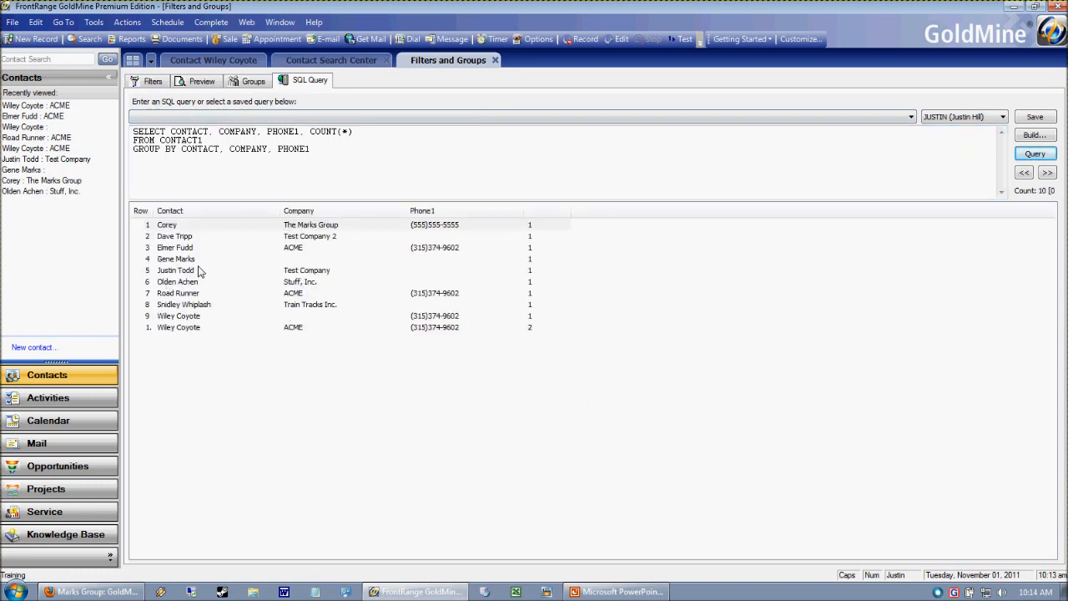
Step: Examine the count column of the query results, comparing the duplicated ACME contact with the other rows
{"action": "left_click", "coordinate": [222, 329]}
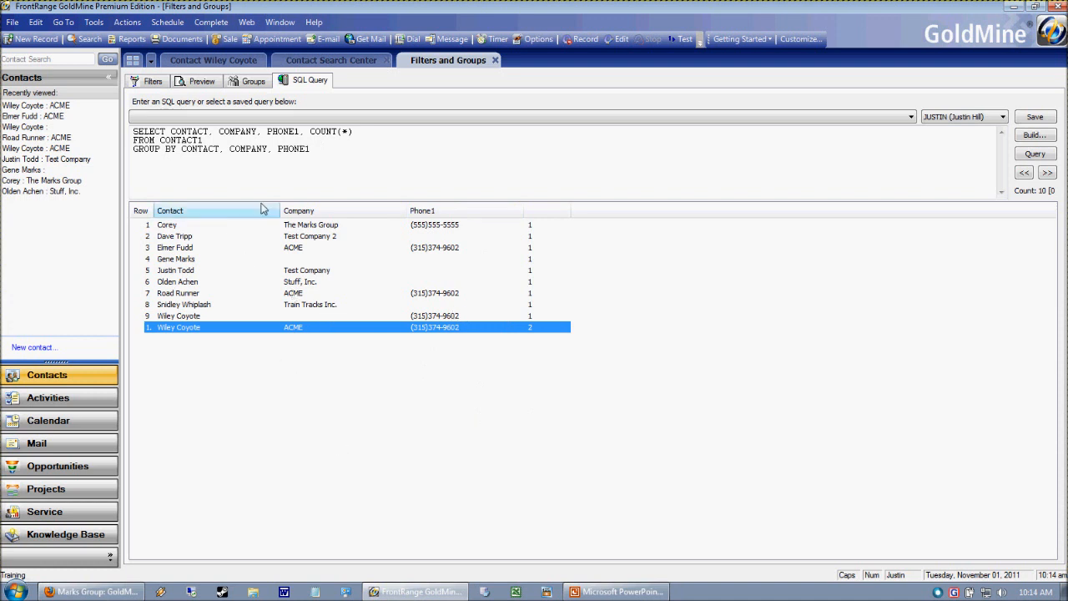
{"action": "left_click", "coordinate": [533, 316]}
{"action": "left_click", "coordinate": [532, 329]}
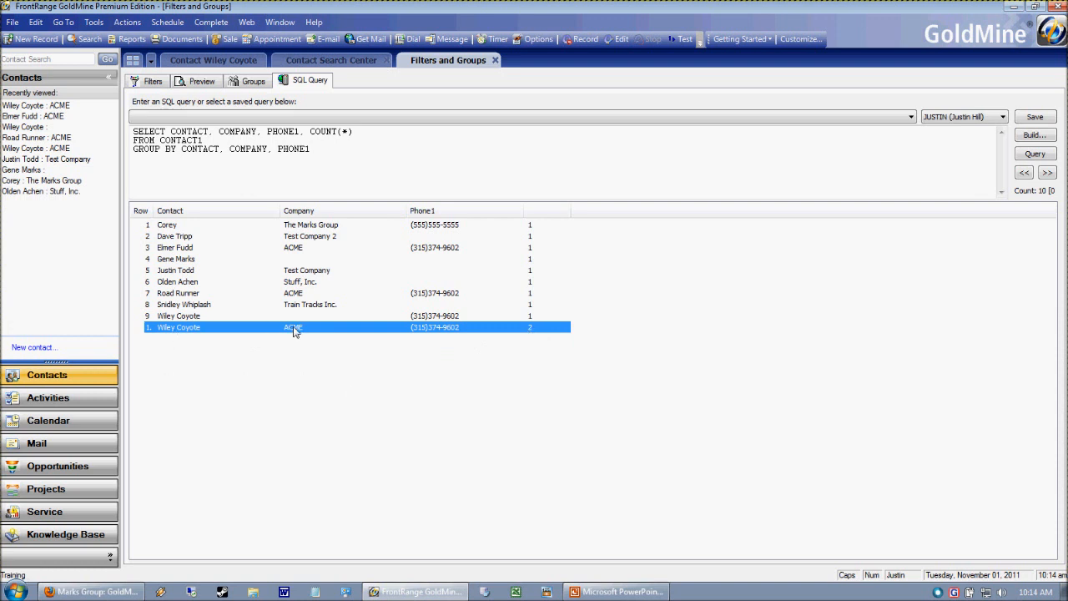
{"action": "left_click", "coordinate": [490, 316]}
{"action": "left_click", "coordinate": [515, 303]}
{"action": "left_click", "coordinate": [518, 293]}
{"action": "left_click", "coordinate": [518, 281]}
{"action": "left_click", "coordinate": [519, 271]}
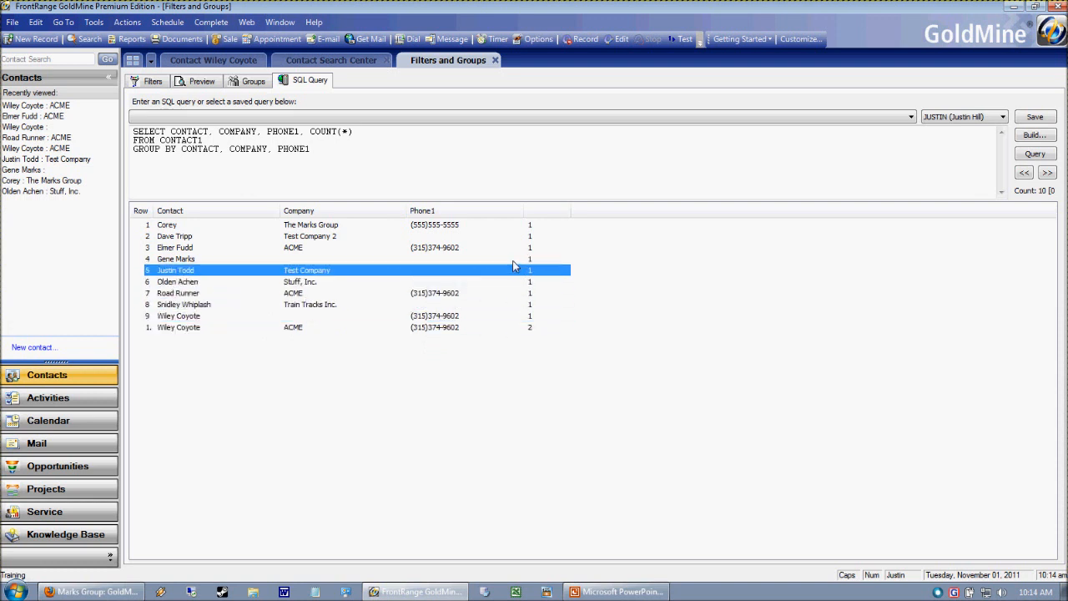
Step: Review the result rows of the contacts that occur only once
{"action": "left_click", "coordinate": [516, 259]}
{"action": "left_click", "coordinate": [513, 248]}
{"action": "left_click", "coordinate": [493, 236]}
{"action": "left_click", "coordinate": [490, 225]}
{"action": "left_click", "coordinate": [460, 293]}
Step: Add HAVING COUNT(*) > 1 as the fourth line, run the query and select the resulting row
{"action": "left_click", "coordinate": [484, 169]}
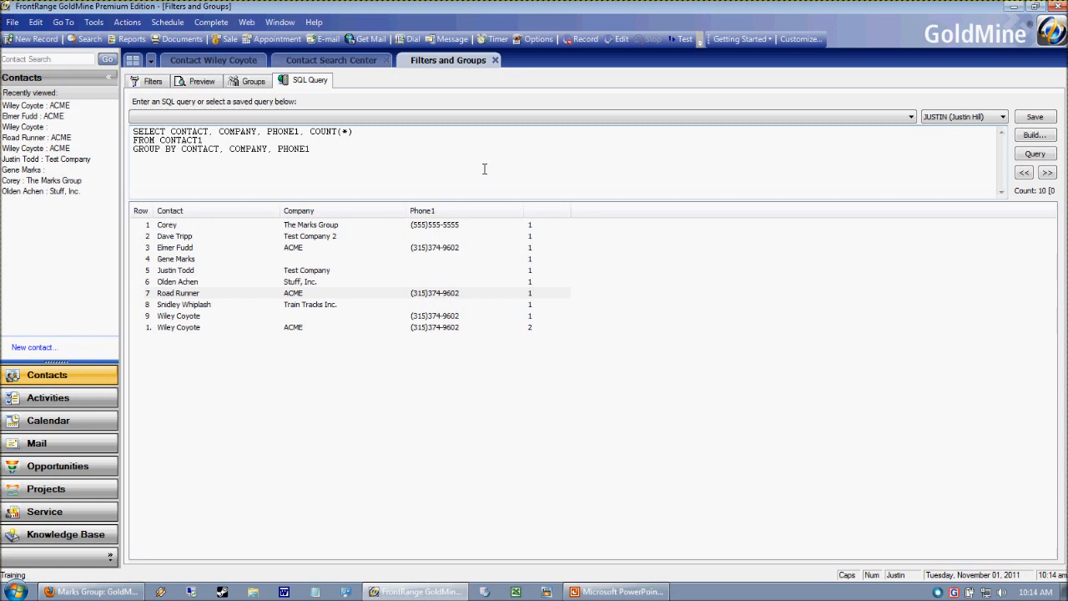
{"action": "type", "text": "HAVING COUNT(*) > 1"}
{"action": "left_click", "coordinate": [1035, 154]}
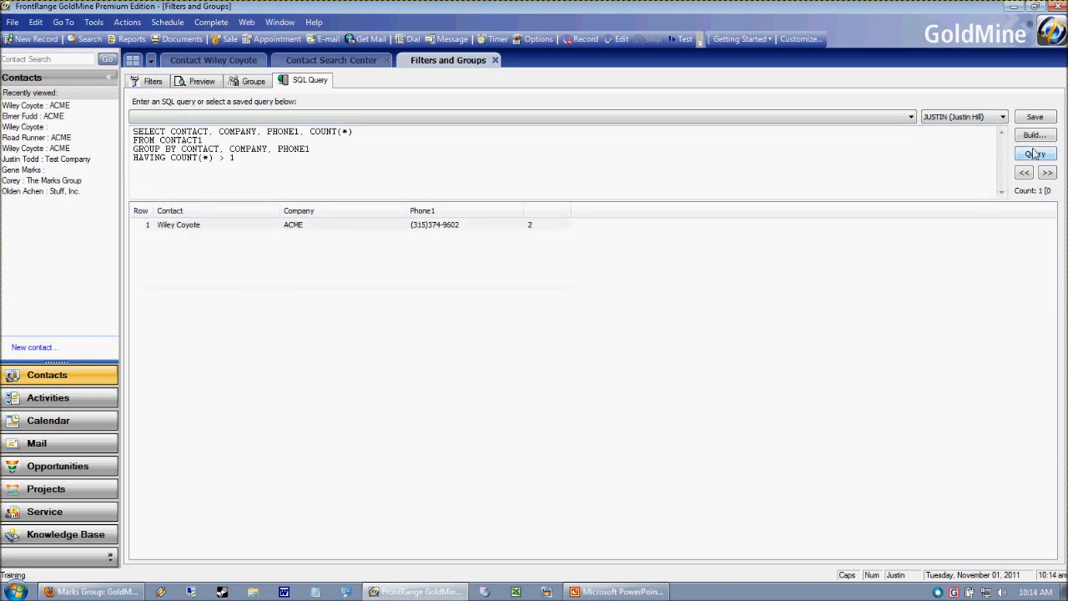
{"action": "left_click", "coordinate": [310, 225]}
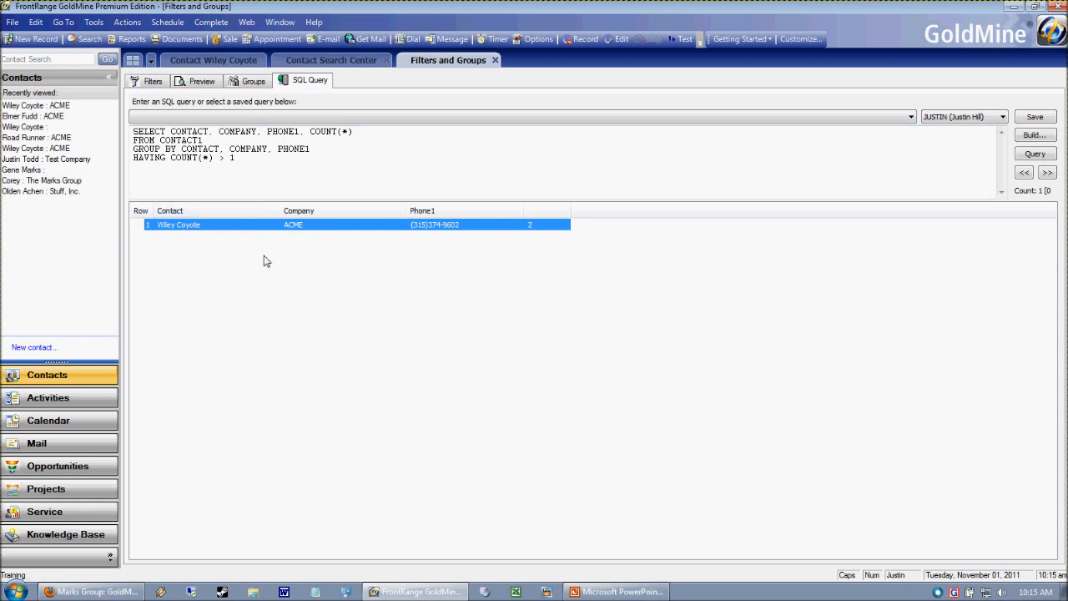
Step: Remove COMPANY from the selected columns in the first line of the query
{"action": "left_click", "coordinate": [244, 185]}
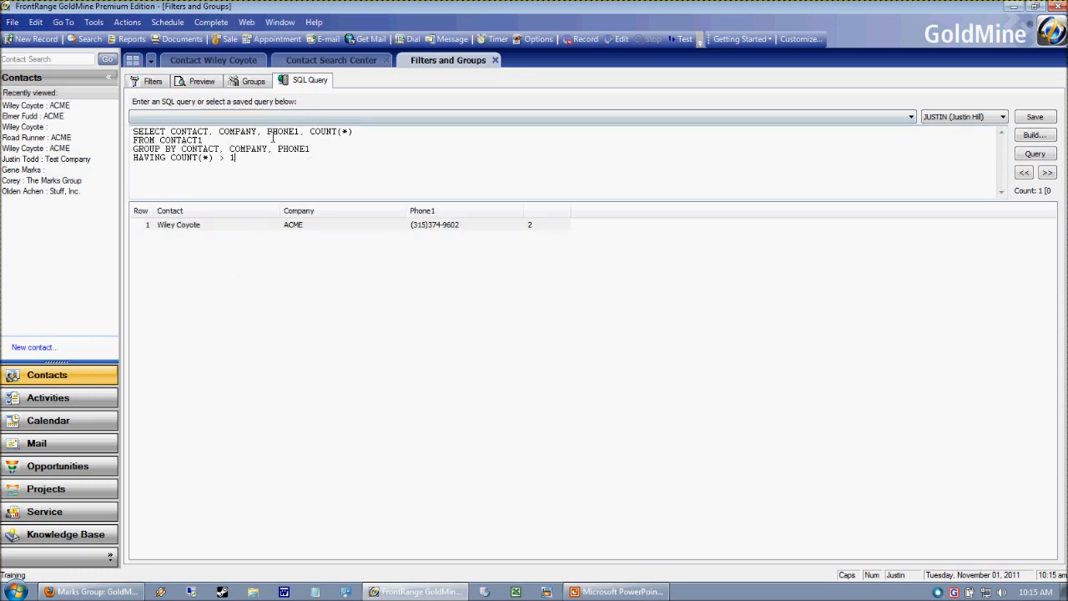
{"action": "key", "text": "BackSpace"}
{"action": "key", "text": "BackSpace"}
{"action": "key", "text": "BackSpace"}
{"action": "key", "text": "BackSpace"}
{"action": "key", "text": "BackSpace"}
{"action": "key", "text": "BackSpace"}
{"action": "key", "text": "BackSpace"}
{"action": "key", "text": "BackSpace"}
{"action": "key", "text": "BackSpace"}
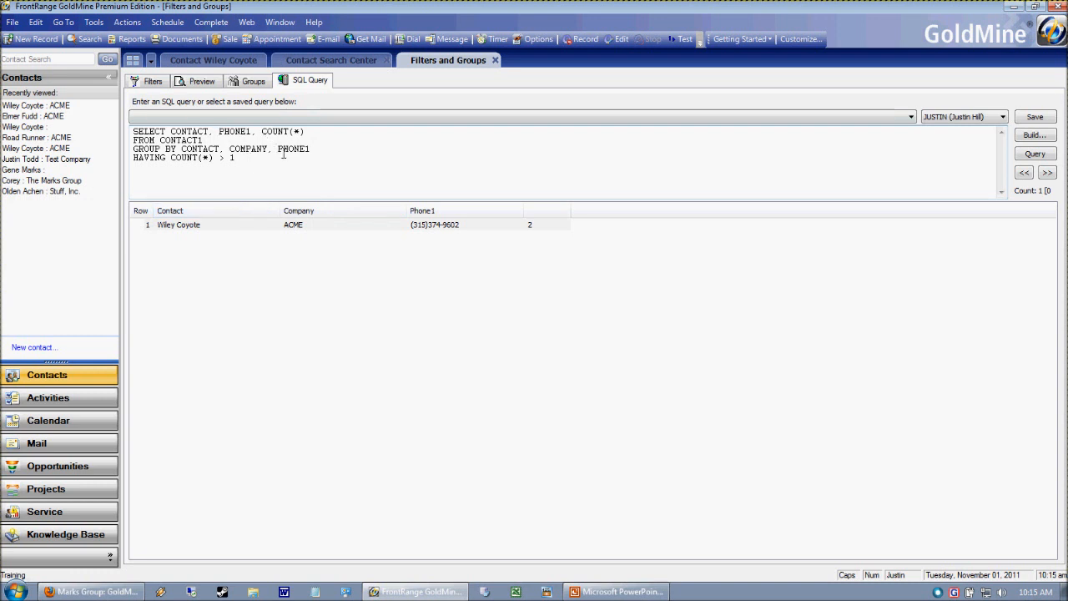
Step: Remove COMPANY from the GROUP BY line, run the query and select the resulting row
{"action": "key", "text": "BackSpace"}
{"action": "key", "text": "BackSpace"}
{"action": "key", "text": "BackSpace"}
{"action": "key", "text": "BackSpace"}
{"action": "key", "text": "BackSpace"}
{"action": "key", "text": "BackSpace"}
{"action": "key", "text": "BackSpace"}
{"action": "key", "text": "BackSpace"}
{"action": "key", "text": "BackSpace"}
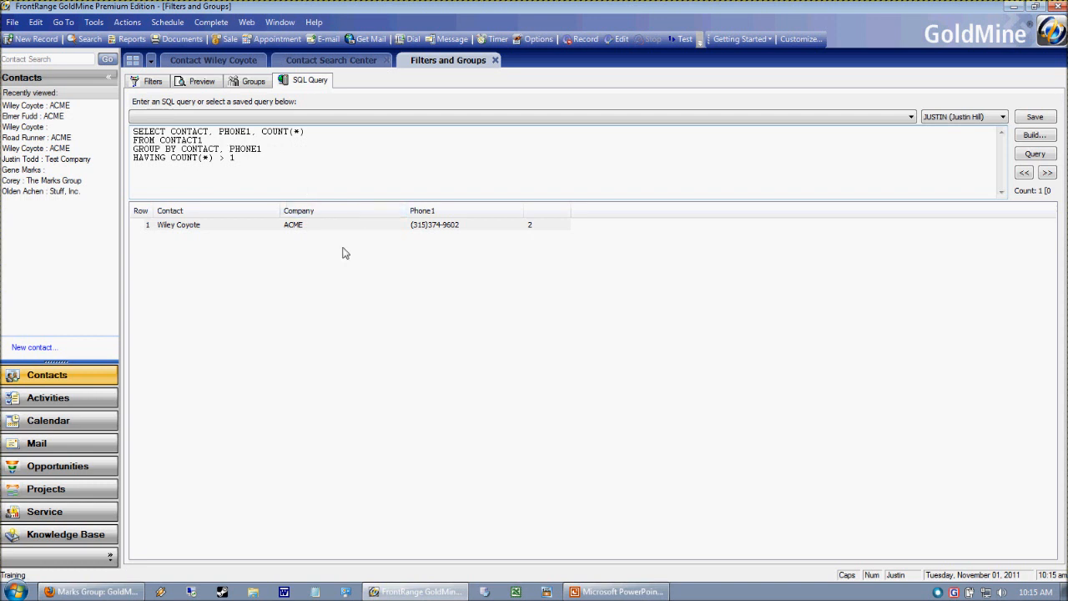
{"action": "left_click", "coordinate": [1033, 157]}
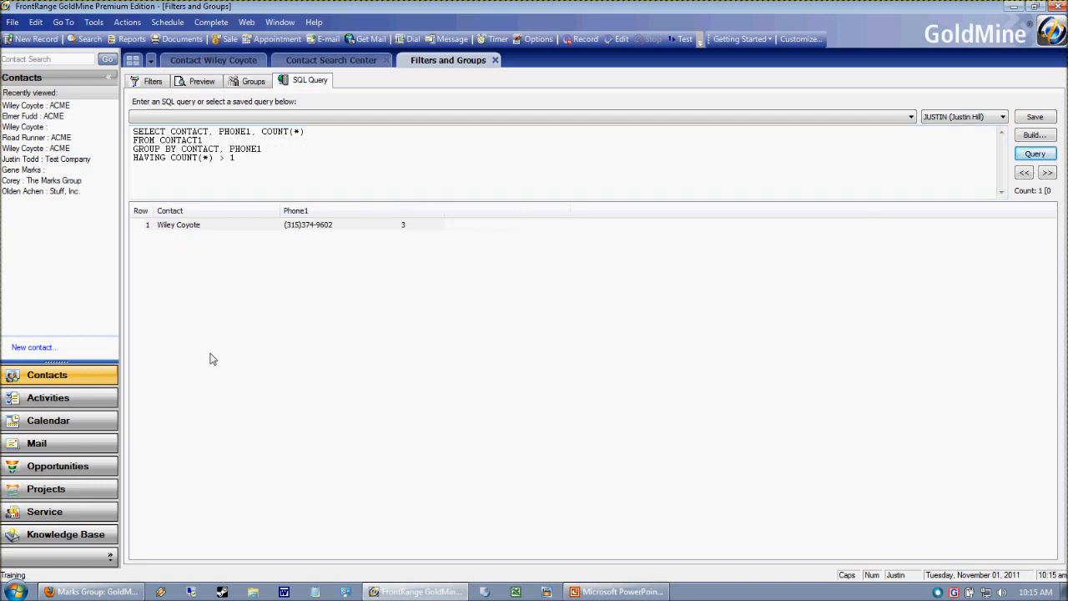
{"action": "left_click", "coordinate": [167, 227]}
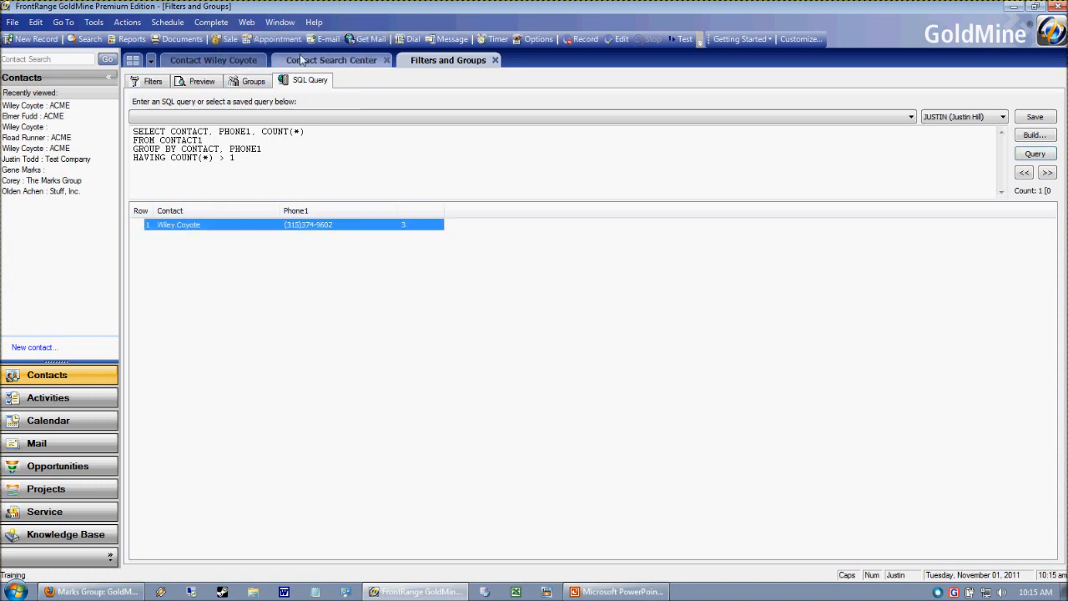
Step: In the Contact Search Center, search by Contact (primary) for records beginning with the duplicated contact's first name
{"action": "left_click", "coordinate": [332, 60]}
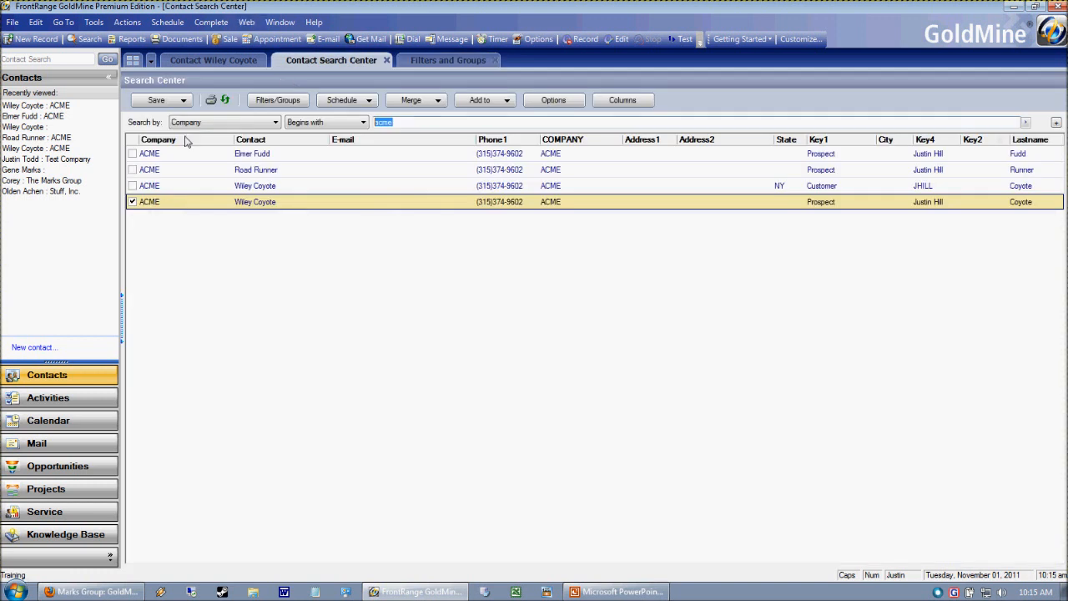
{"action": "left_click", "coordinate": [234, 124]}
{"action": "left_click", "coordinate": [309, 220]}
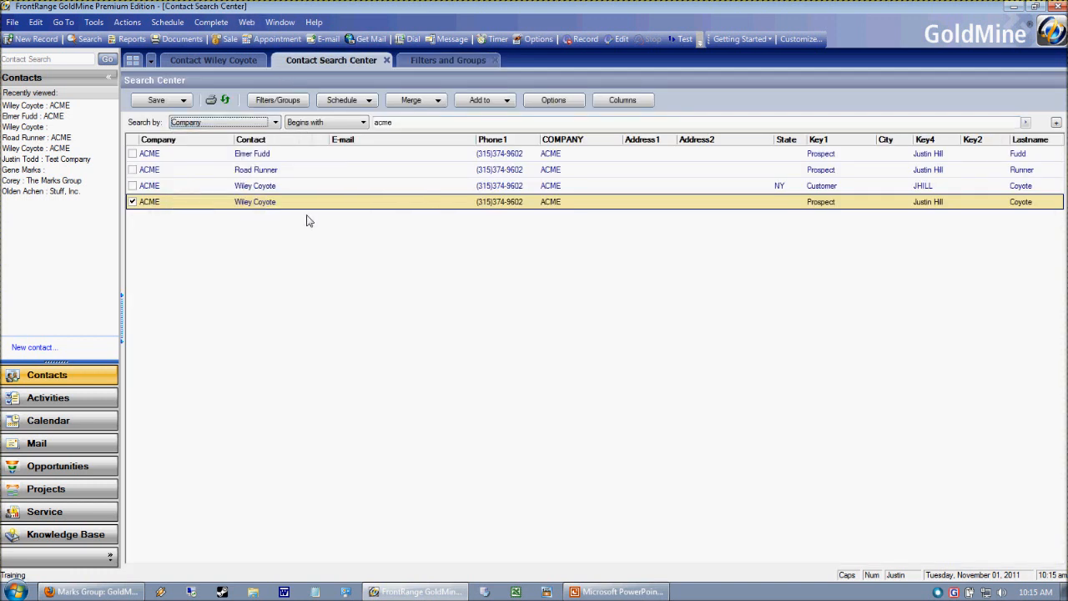
{"action": "left_click", "coordinate": [253, 124]}
{"action": "scroll", "coordinate": [303, 212], "scroll_direction": "up", "scroll_amount": 3}
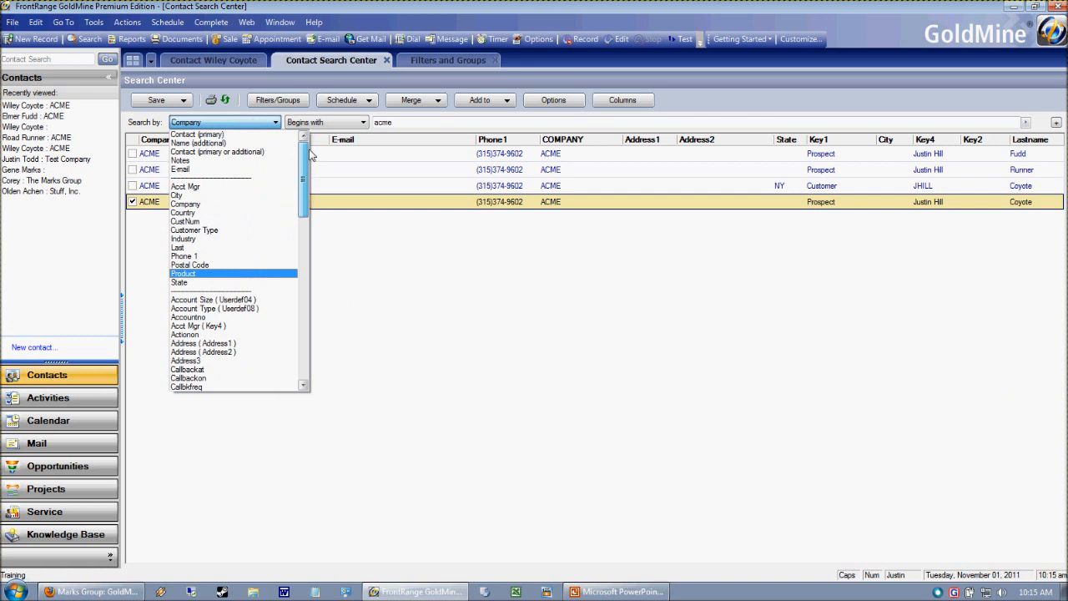
{"action": "left_click", "coordinate": [209, 140]}
{"action": "type", "text": "WILEY"}
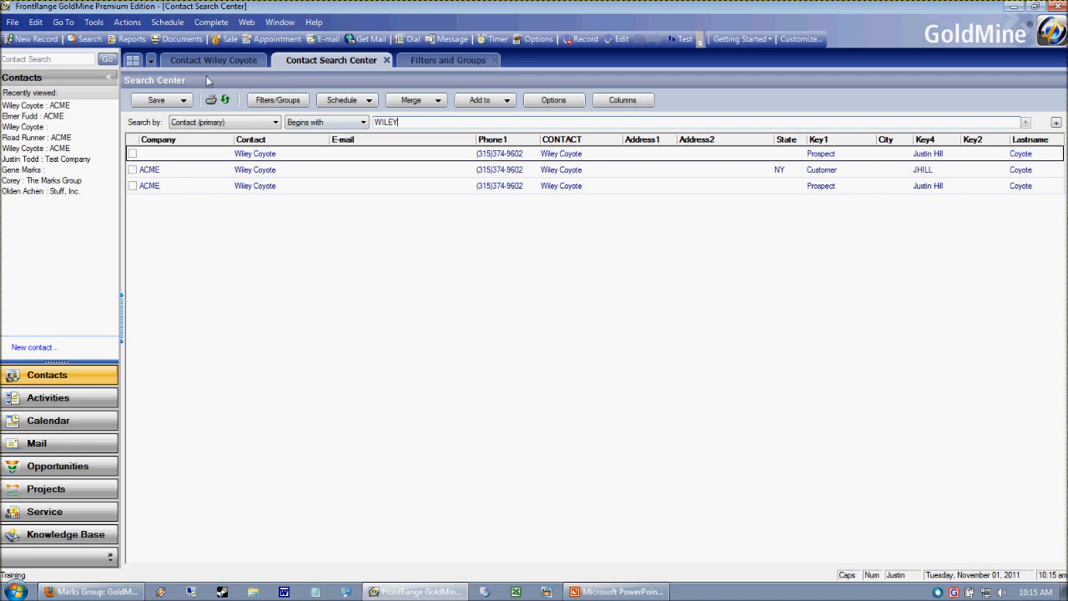
Step: Return to the SQL query, add CITY to both the SELECT and GROUP BY lines, and run it
{"action": "left_click", "coordinate": [448, 60]}
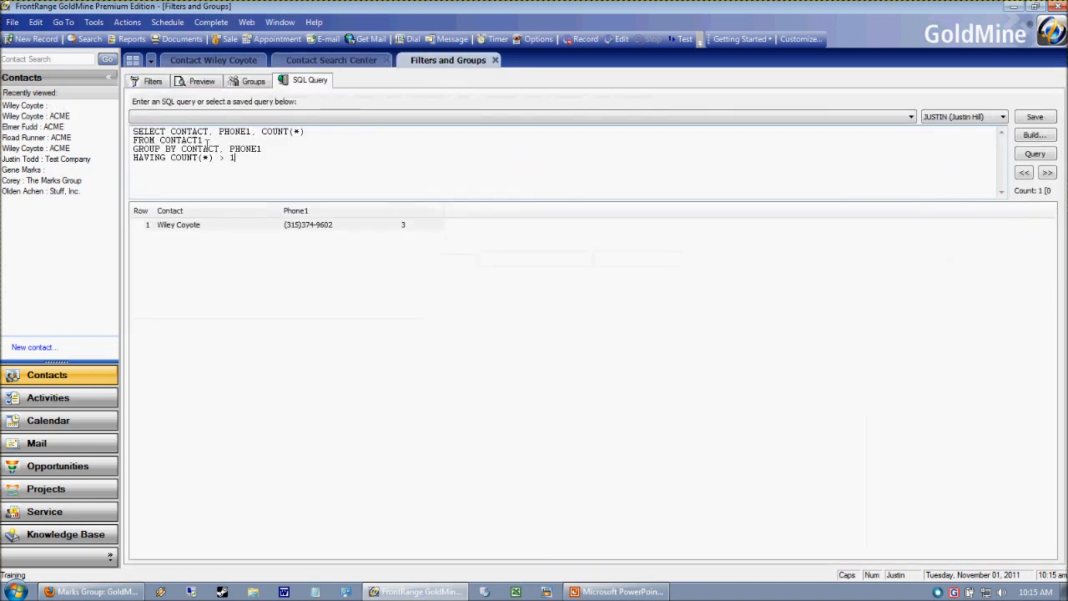
{"action": "left_click_drag", "start_coordinate": [171, 134], "coordinate": [134, 150]}
{"action": "left_click", "coordinate": [204, 134]}
{"action": "left_click_drag", "start_coordinate": [269, 150], "coordinate": [134, 150]}
{"action": "left_click", "coordinate": [271, 159]}
{"action": "type", "text": "CITY"}
{"action": "left_click", "coordinate": [271, 155]}
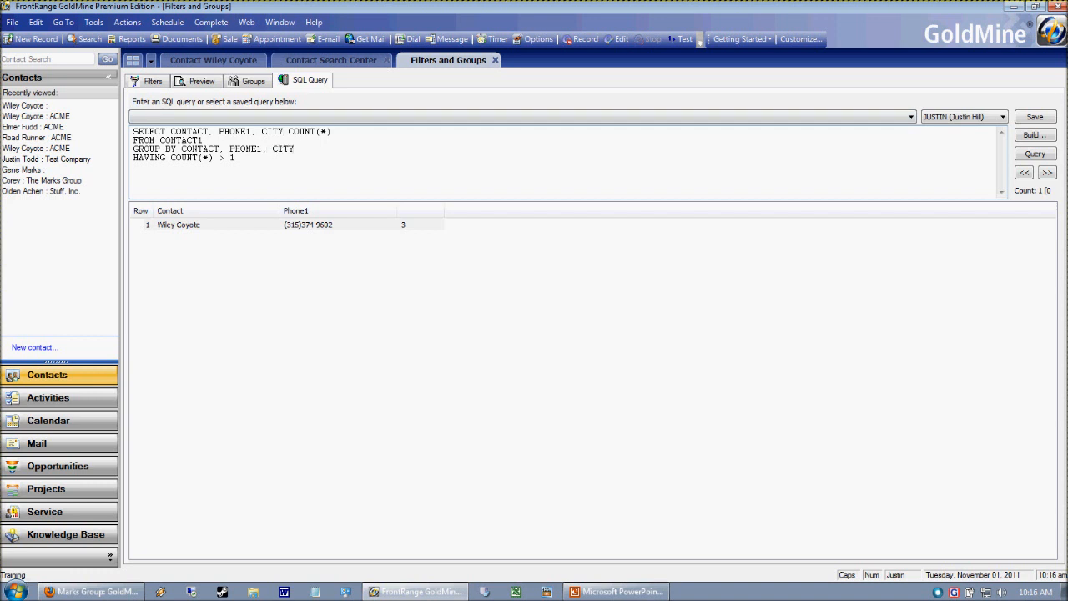
{"action": "left_click", "coordinate": [1034, 155]}
{"action": "left_click", "coordinate": [631, 374]}
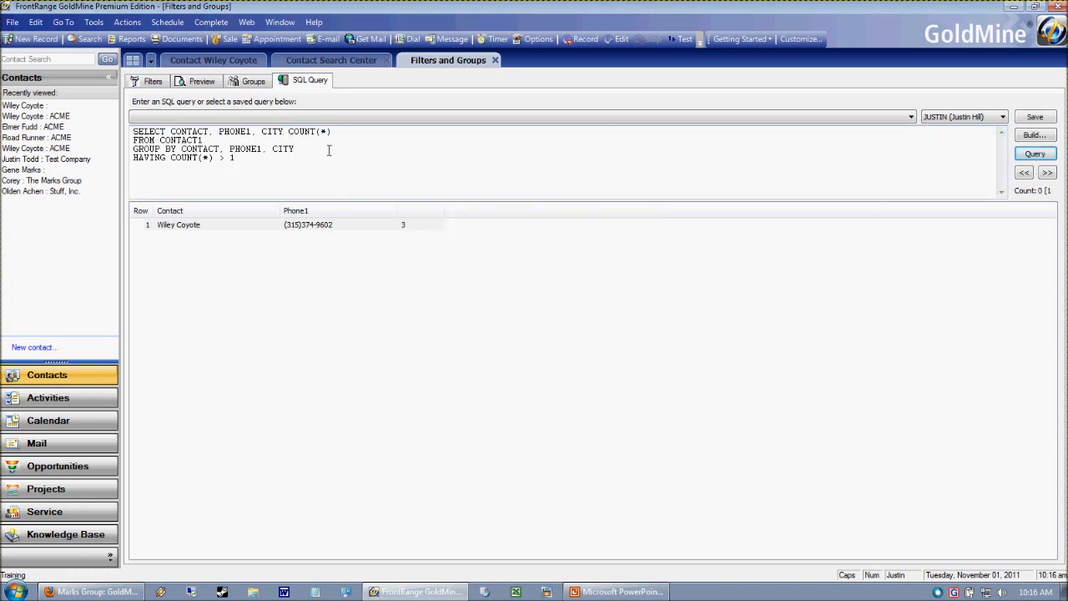
Step: Insert the missing comma between CITY and COUNT(*), rerun the query and select the resulting row
{"action": "type", "text": ","}
{"action": "left_click", "coordinate": [1044, 155]}
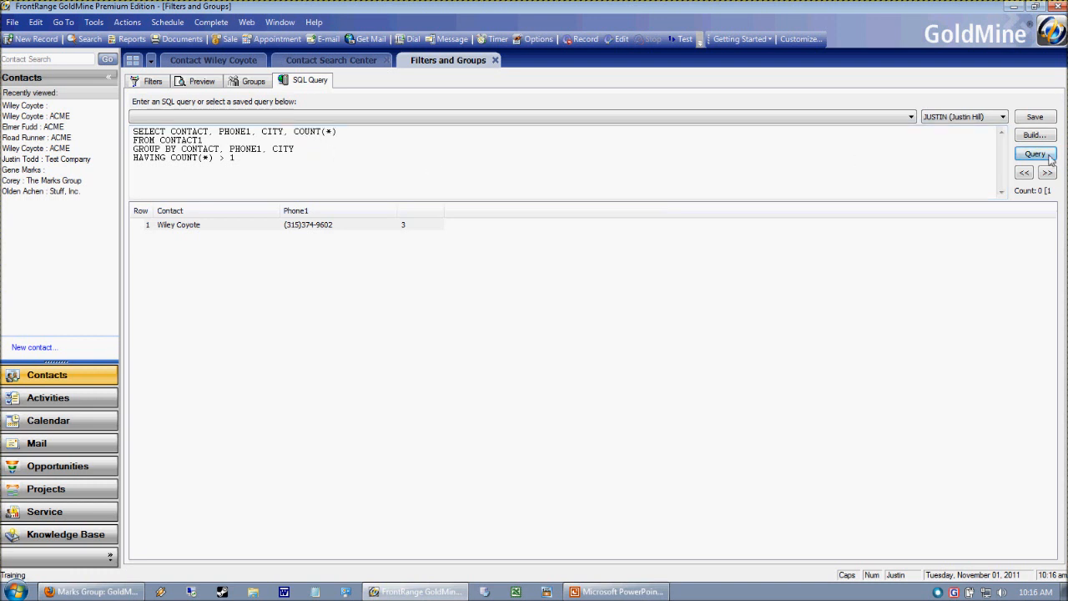
{"action": "left_click", "coordinate": [213, 234]}
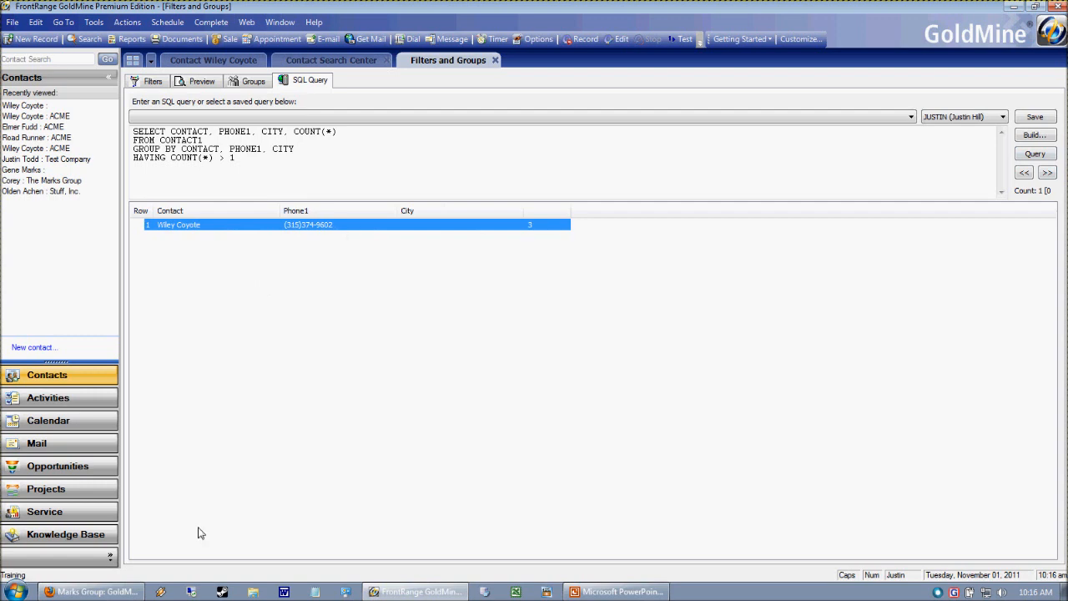
Step: Switch to Firefox and review the sample queries in the blog post "GoldMine : Simple Duplicate Record Queries"
{"action": "left_click", "coordinate": [91, 591]}
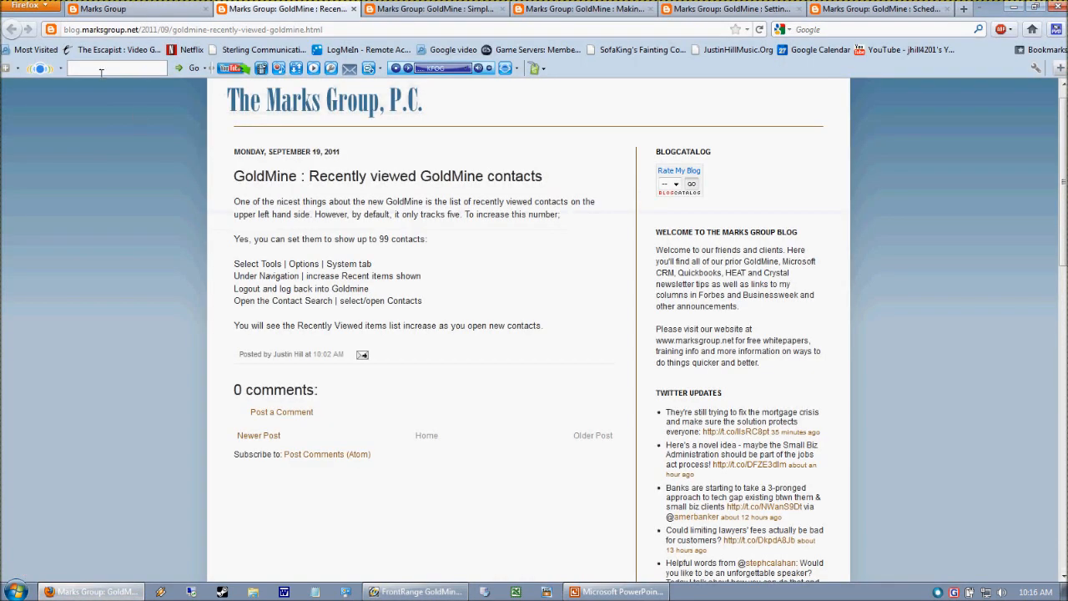
{"action": "left_click", "coordinate": [425, 10]}
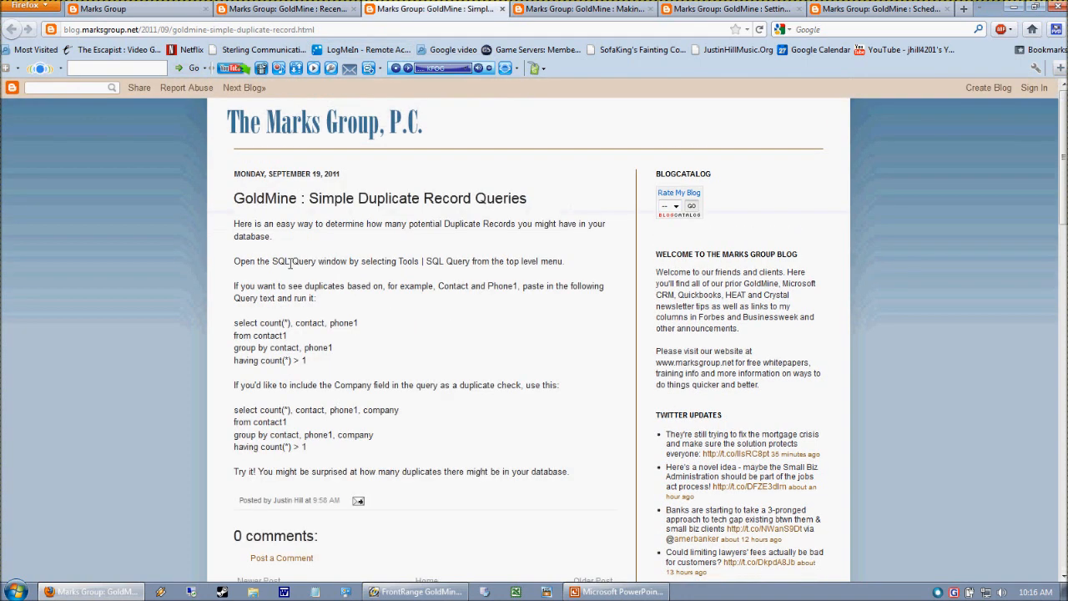
{"action": "left_click_drag", "start_coordinate": [328, 454], "coordinate": [228, 328]}
{"action": "left_click", "coordinate": [332, 461]}
{"action": "left_click", "coordinate": [338, 371]}
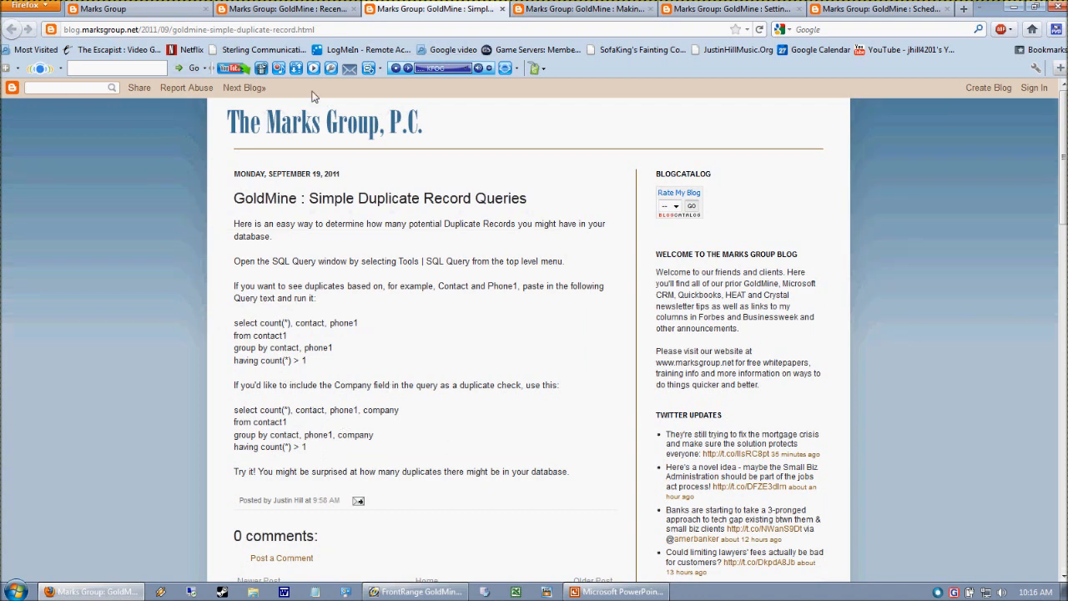
Step: Switch back to GoldMine and output the duplicate query results to Excel
{"action": "left_click", "coordinate": [415, 591]}
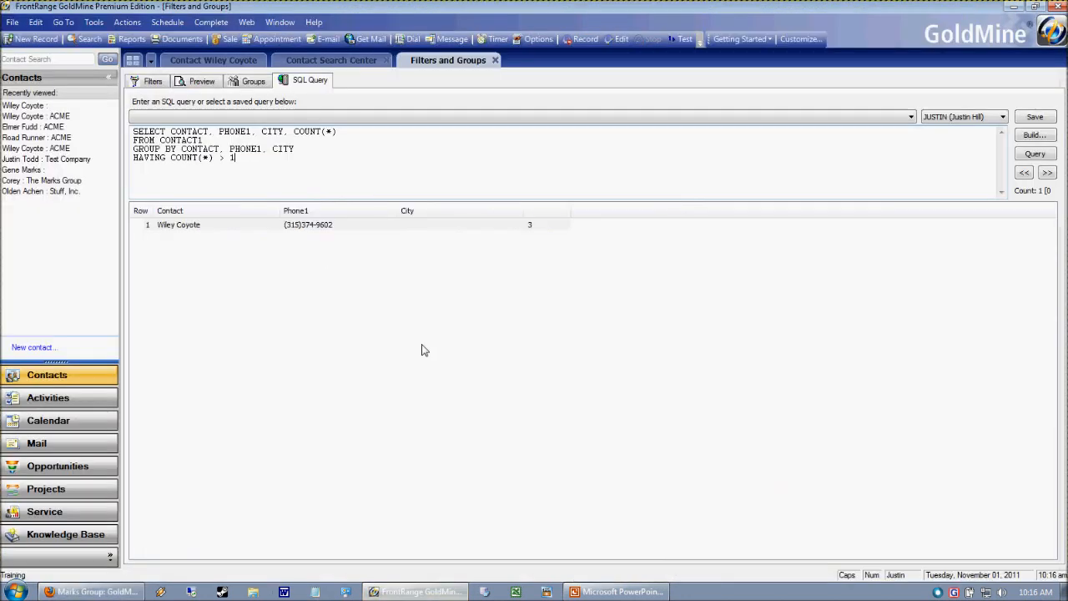
{"action": "left_click", "coordinate": [276, 227]}
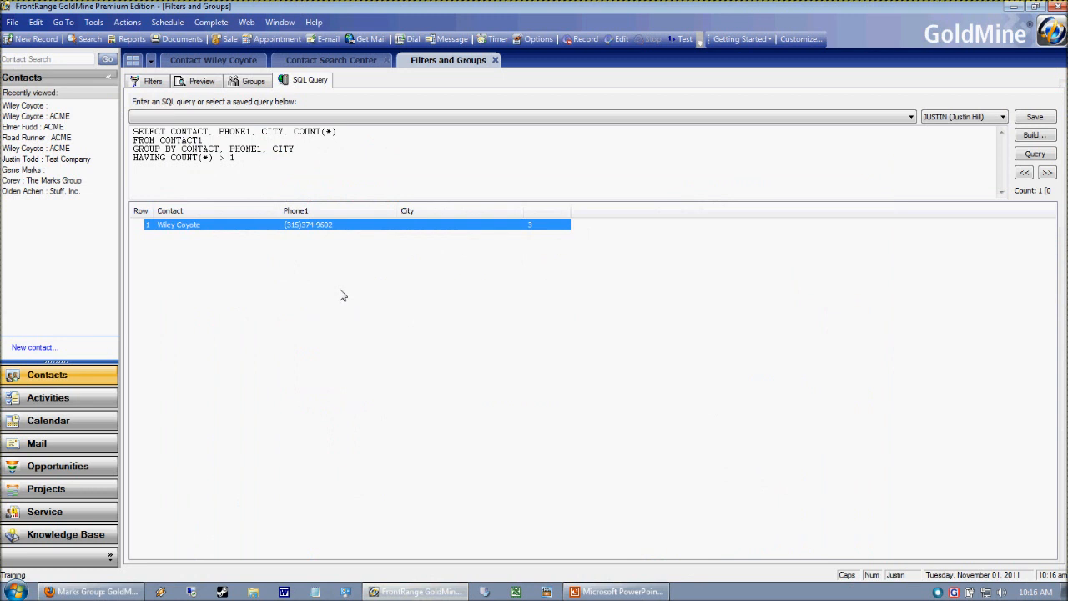
{"action": "right_click", "coordinate": [357, 225]}
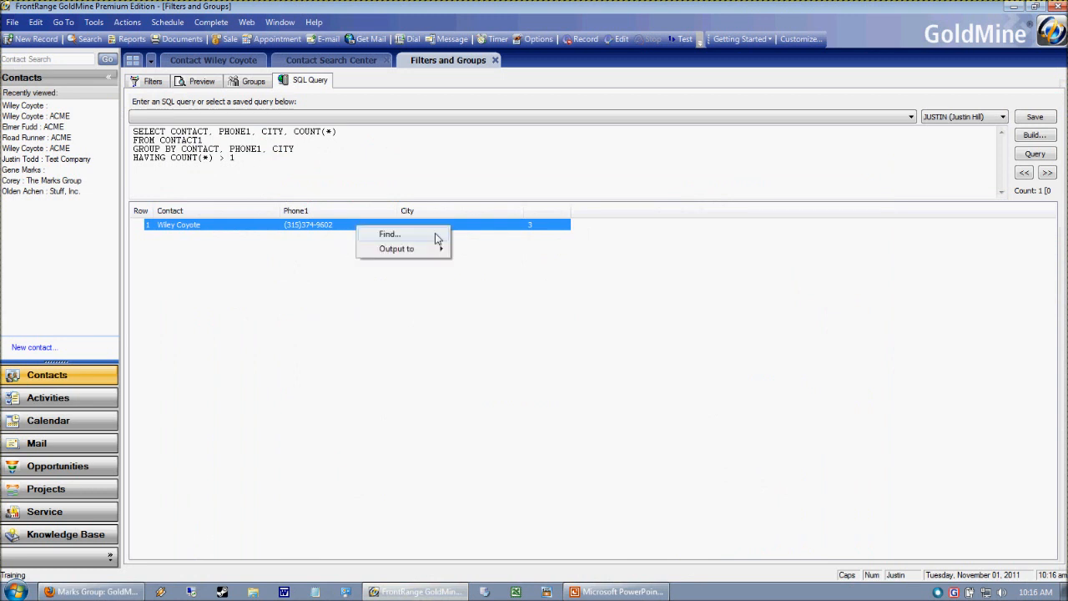
{"action": "mouse_move", "coordinate": [423, 250]}
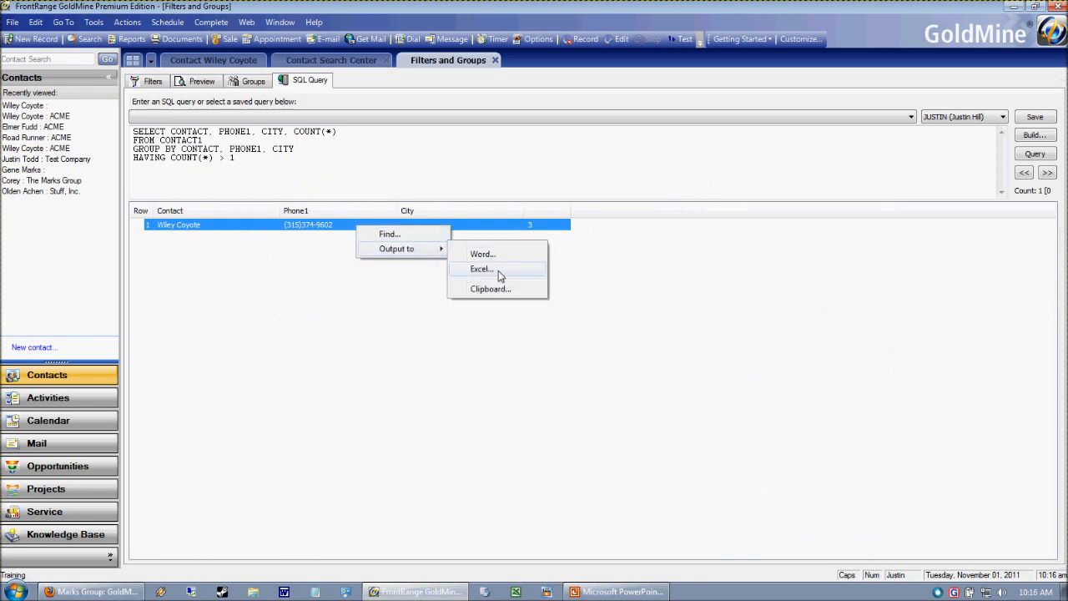
{"action": "left_click", "coordinate": [498, 270]}
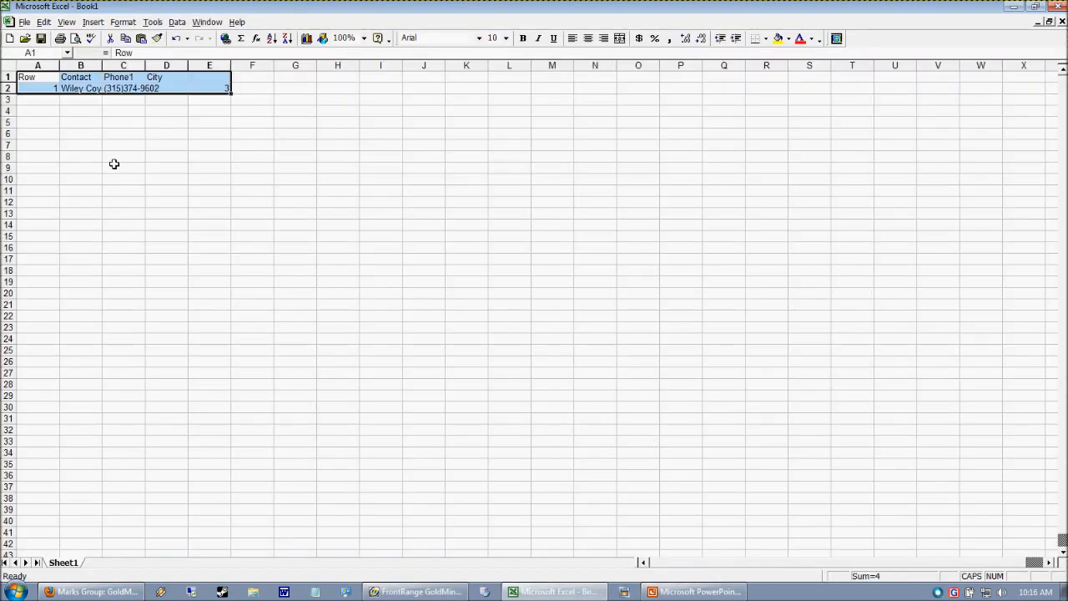
Step: Fit the Contact and Phone1 columns to their contents, and close Excel without saving the workbook
{"action": "double_click", "coordinate": [102, 67]}
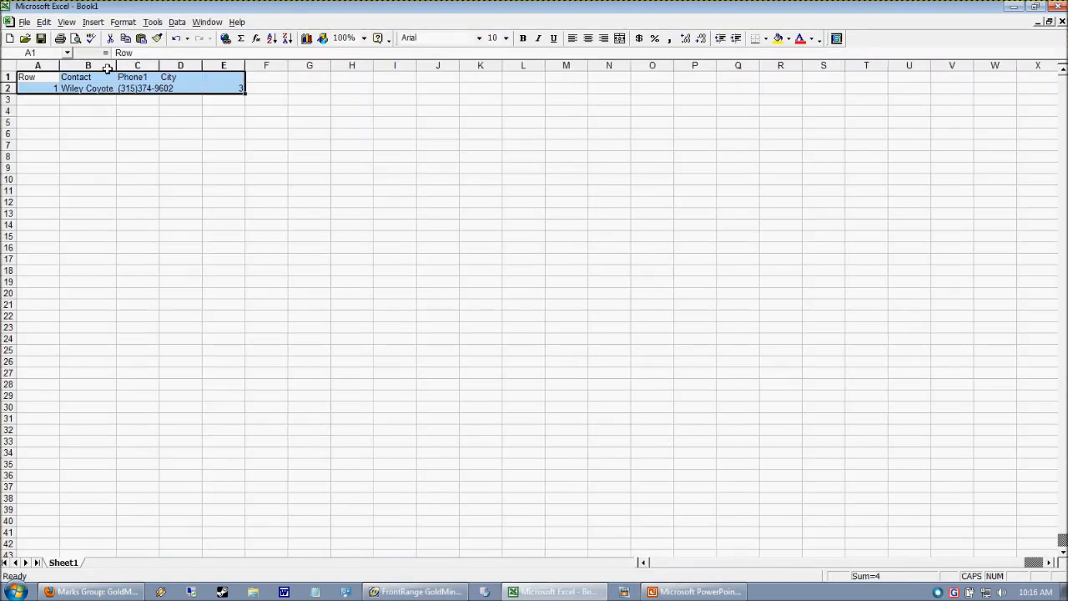
{"action": "double_click", "coordinate": [158, 67]}
{"action": "left_click_drag", "start_coordinate": [219, 66], "coordinate": [222, 67]}
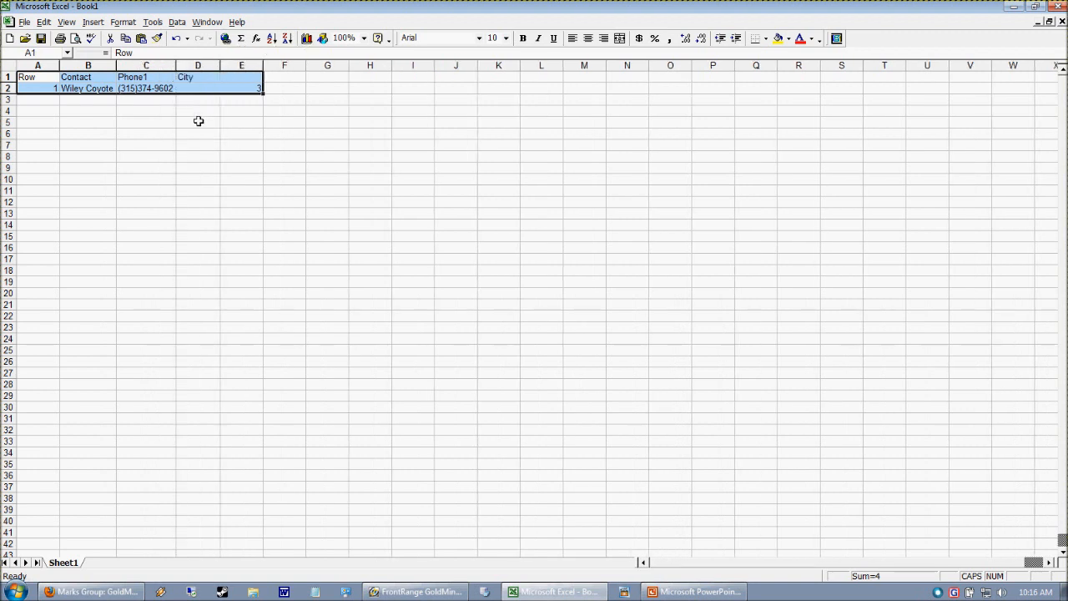
{"action": "left_click", "coordinate": [1057, 5]}
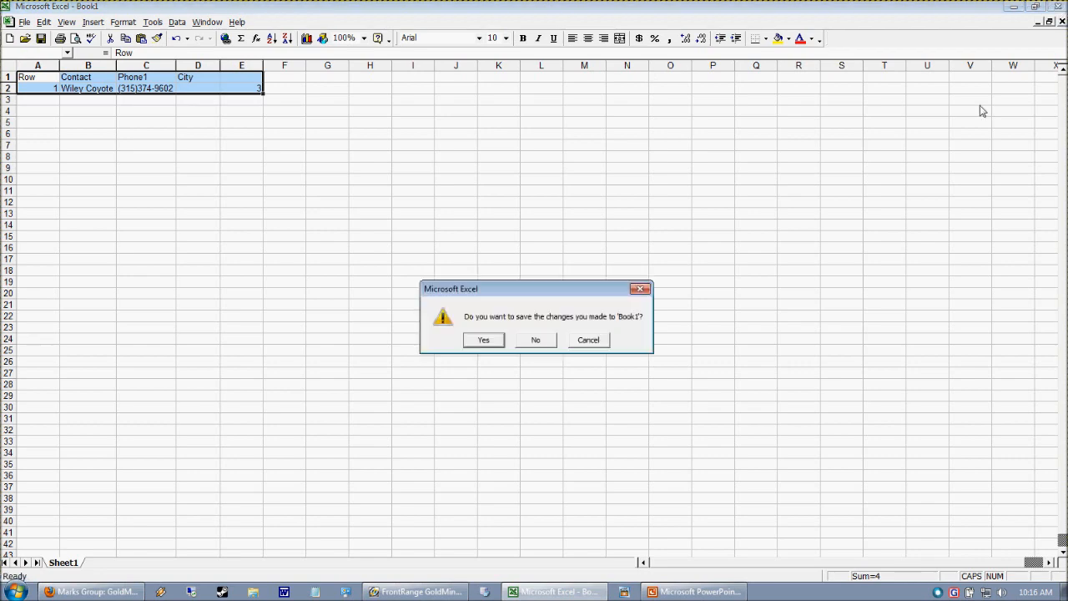
{"action": "left_click", "coordinate": [529, 346]}
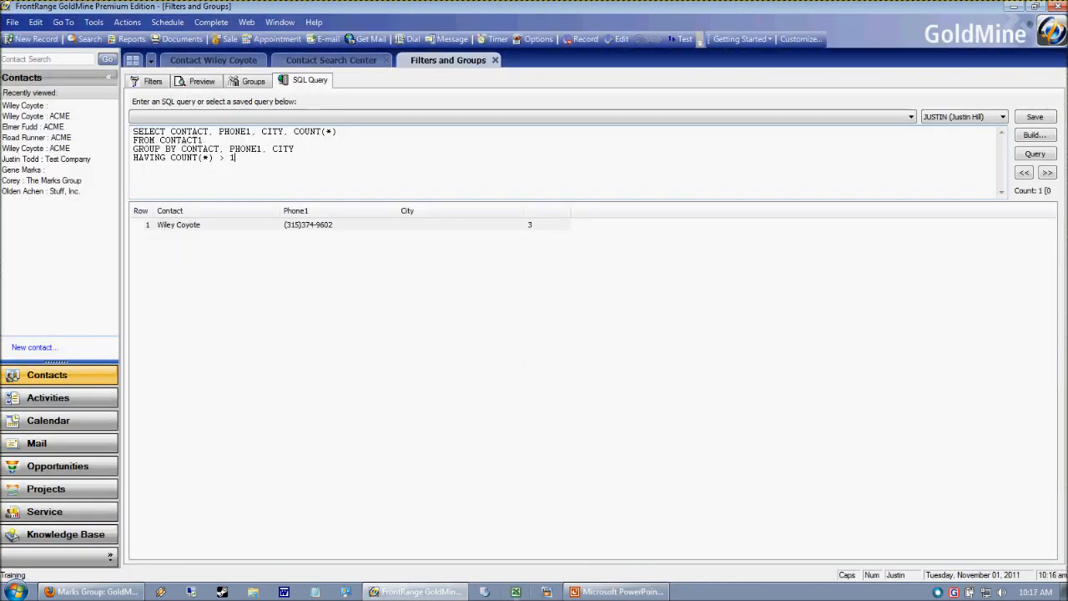
Step: Switch to the Microsoft PowerPoint presentation
{"action": "left_click", "coordinate": [657, 592]}
{"action": "left_click", "coordinate": [656, 593]}
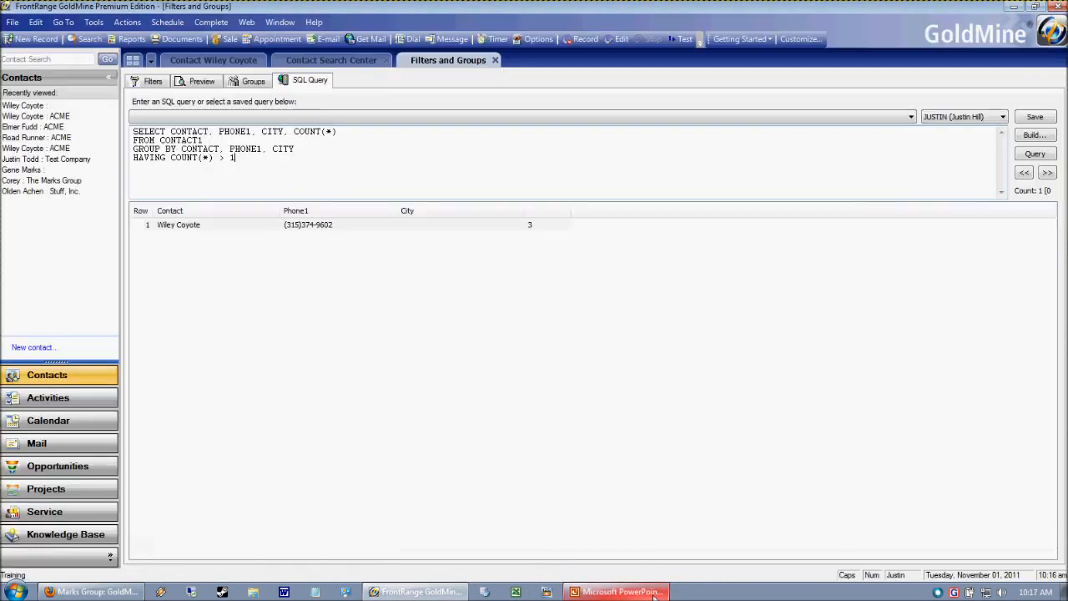